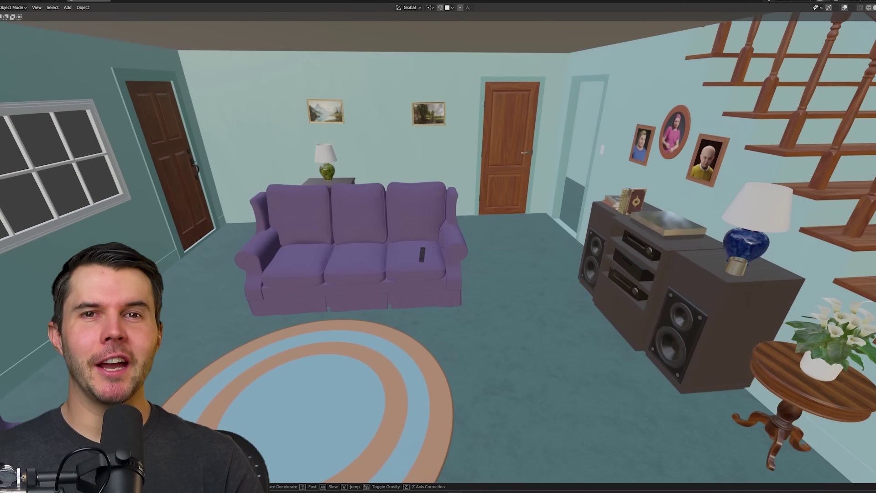
Walk through the finished room past the couch, stairs and TV cabinet, and move a point light.
key(w)
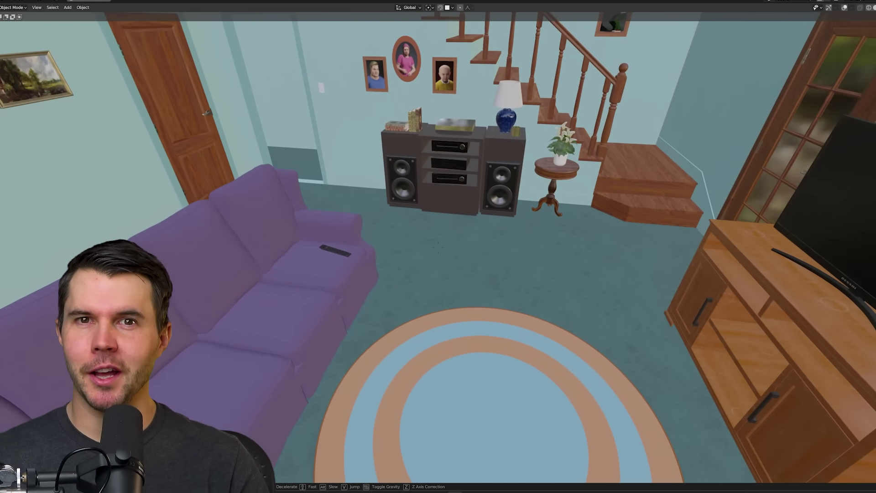
key(w)
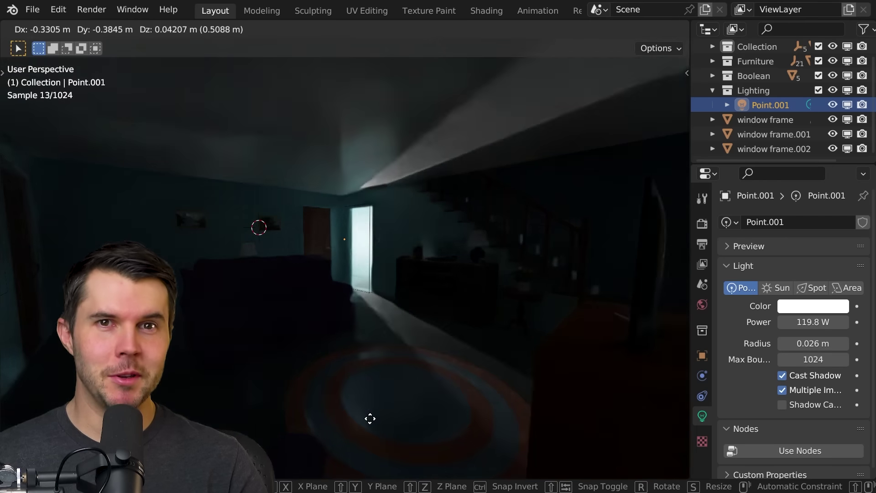
key(x)
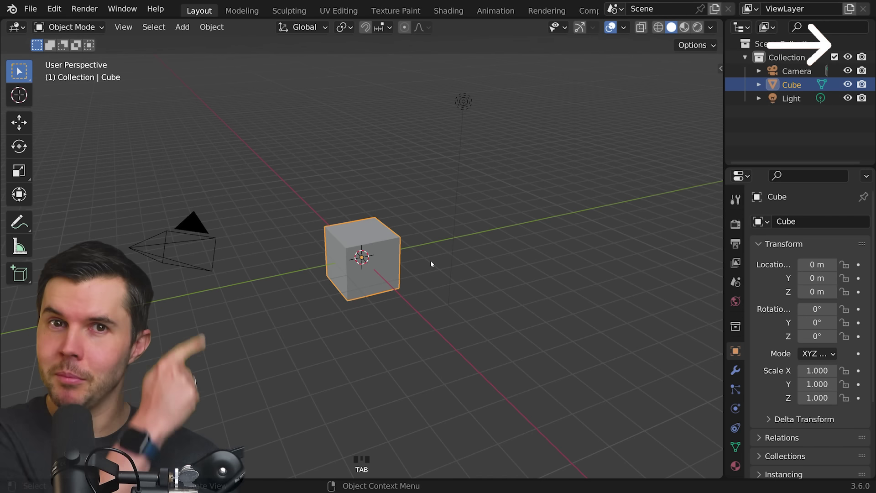
Raise the cube's geometry 1 m, then scale its footprint by 3.181 while keeping the height unchanged.
key(Tab)
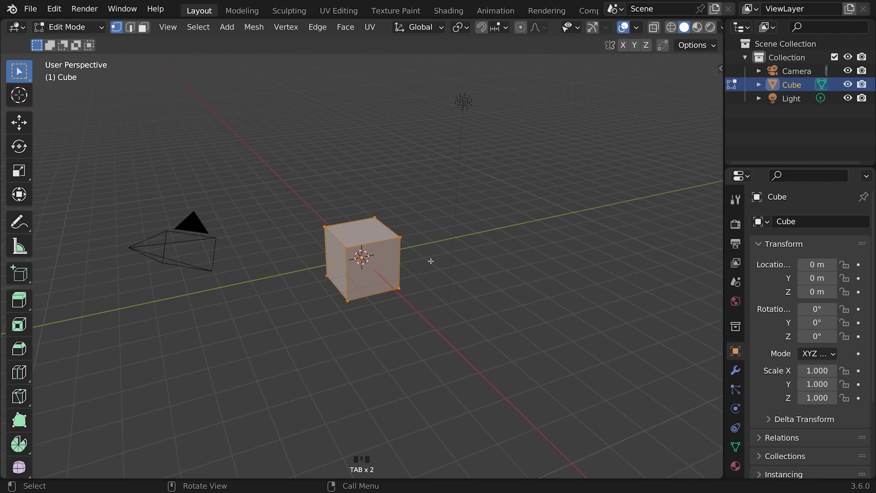
key(g)
key(z)
key(ctrl)
key(Escape)
key(Tab)
key(s)
key(shift+z)
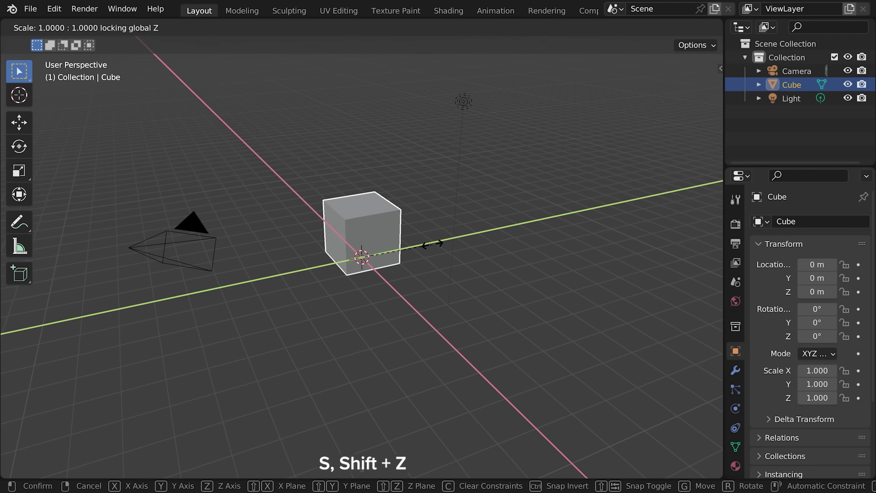
click(565, 255)
From the camera view, place the Man figure in the room and rotate it around Z.
key(KP_0)
key(shift+grave)
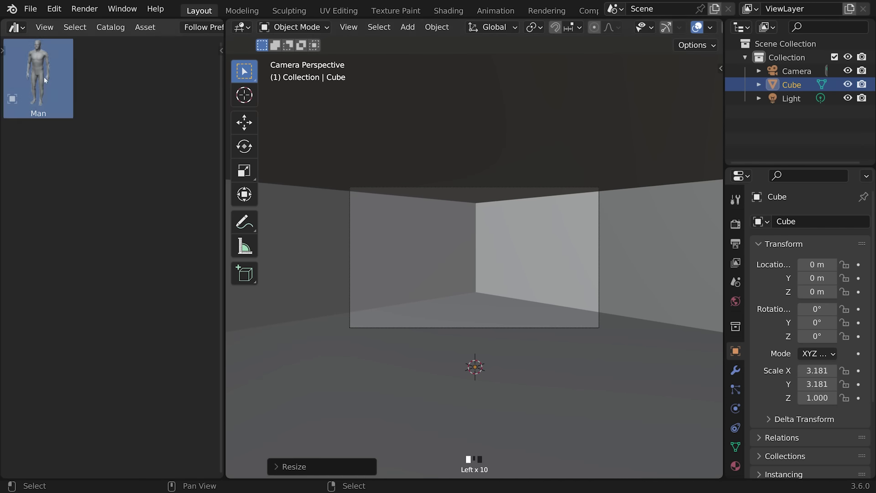
drag(44, 79, 457, 308)
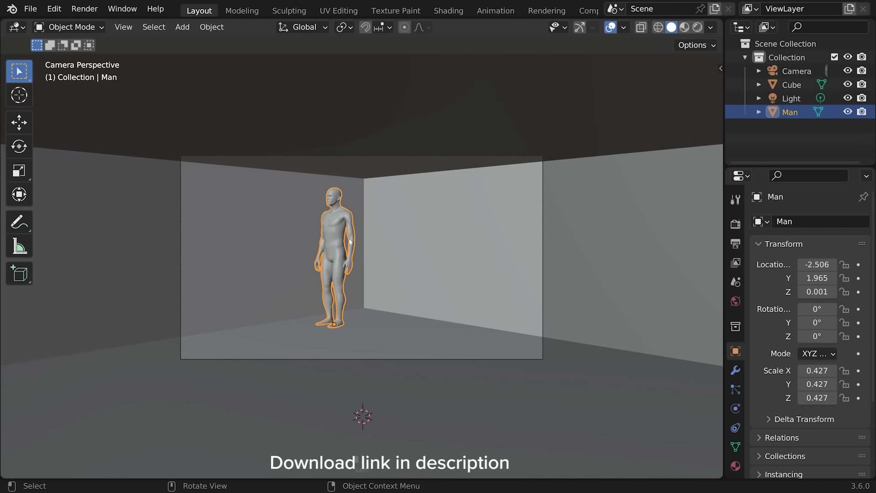
key(r)
key(z)
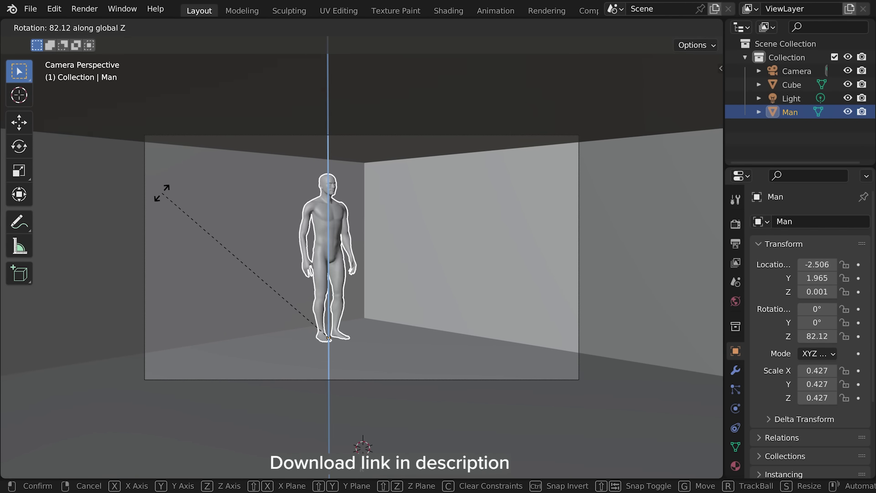
click(174, 192)
Set the room cube's Z dimension to 2.4 m in the item properties.
click(409, 212)
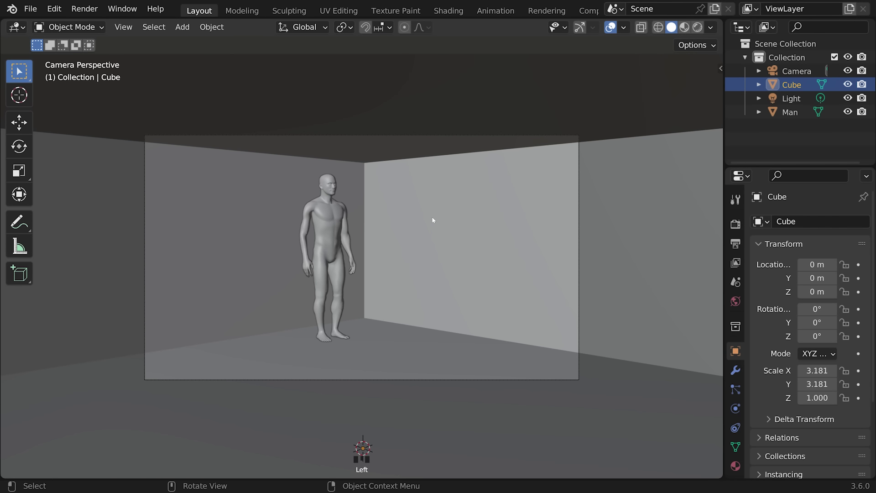
key(n)
click(715, 70)
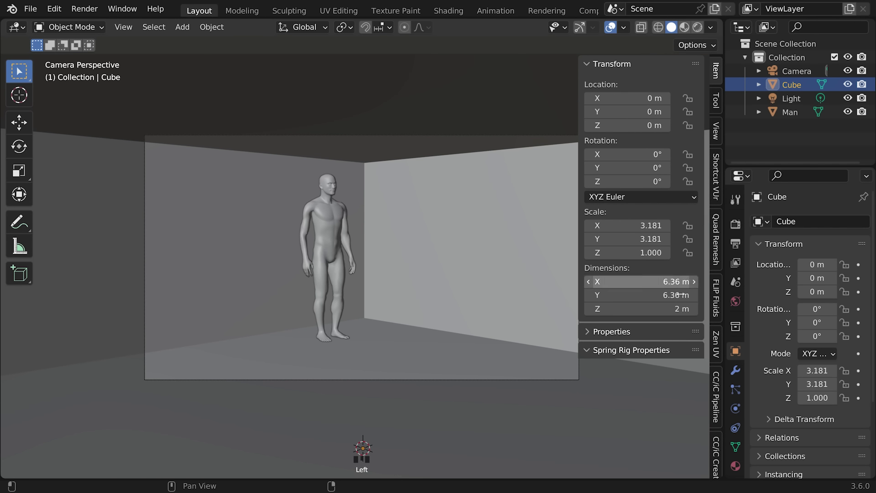
click(638, 308)
text(2.4)
key(Return)
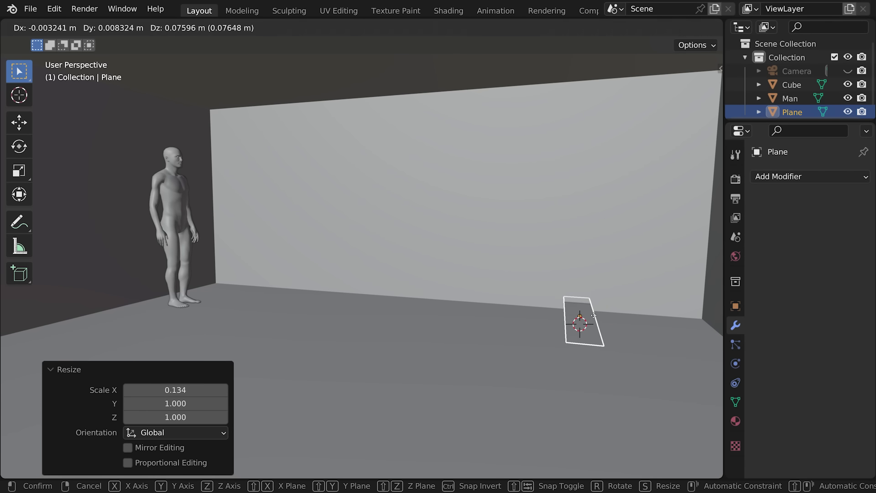
Give the plane an Array modifier: count 10, relative offset X -1, constant Z offset 0.2 m.
click(586, 297)
click(802, 176)
click(490, 198)
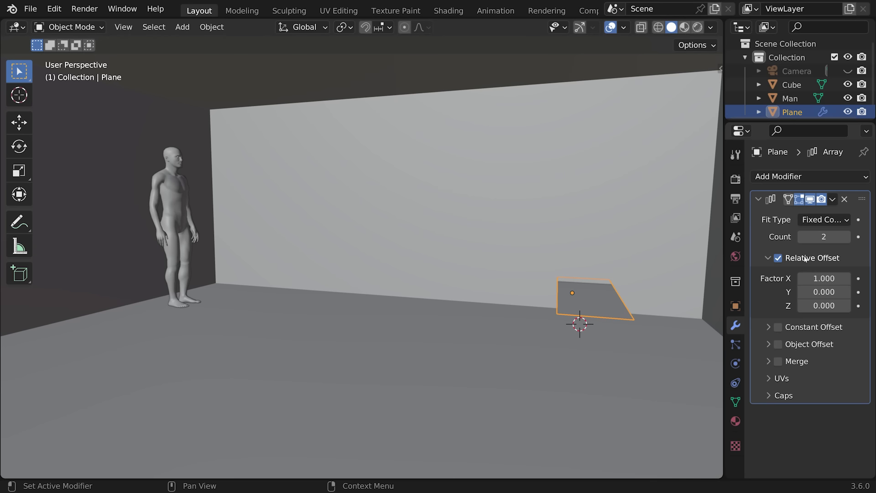
text(10)
key(Return)
text(-1)
key(Return)
click(778, 327)
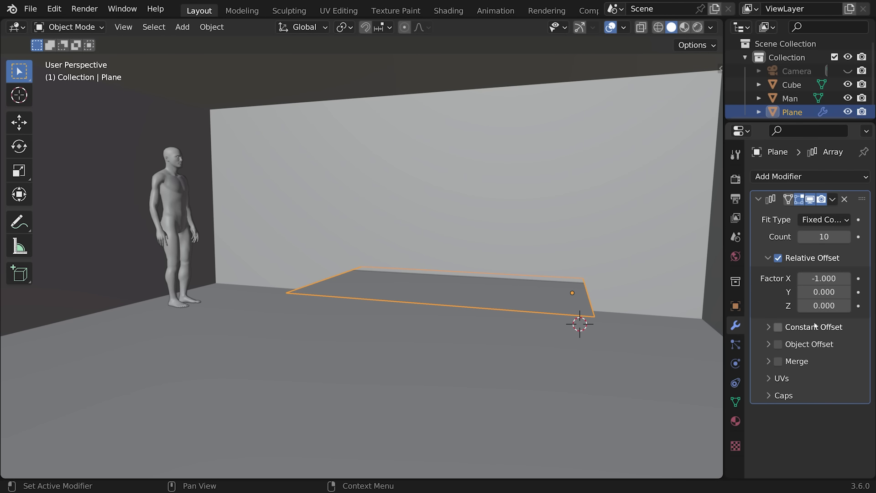
click(768, 326)
drag(816, 374, 840, 375)
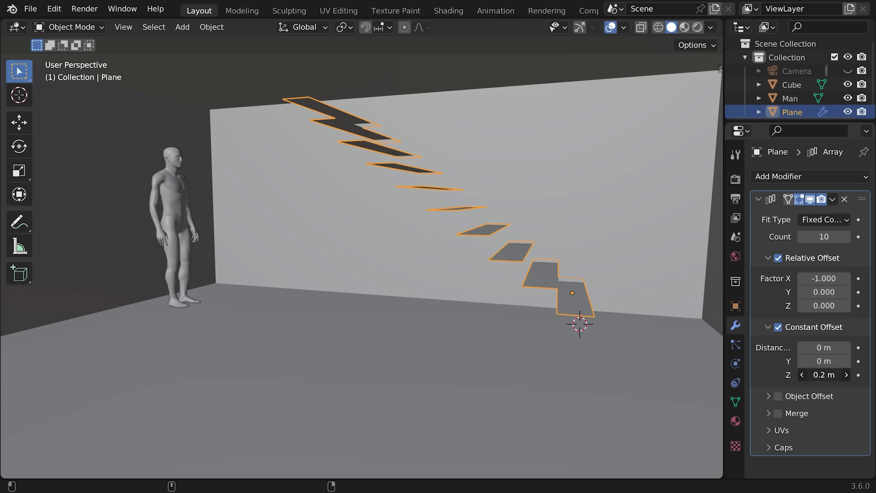
Add a plane, stand it upright at 90° on X, and scale it to cover the stair side.
key(shift+a)
key(r)
key(x)
key(9)
key(0)
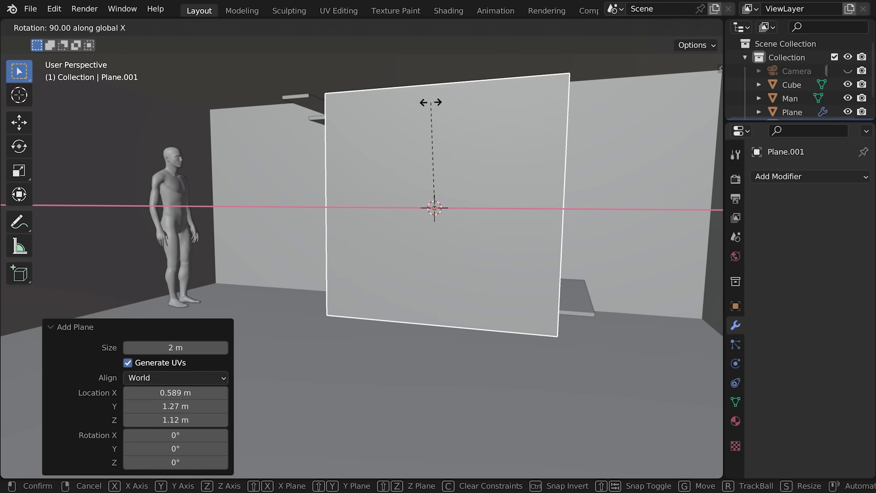
key(Return)
key(s)
click(565, 195)
key(shift+z)
key(g)
click(562, 196)
Subdivide the upright plane's edges with 9 cuts.
key(Tab)
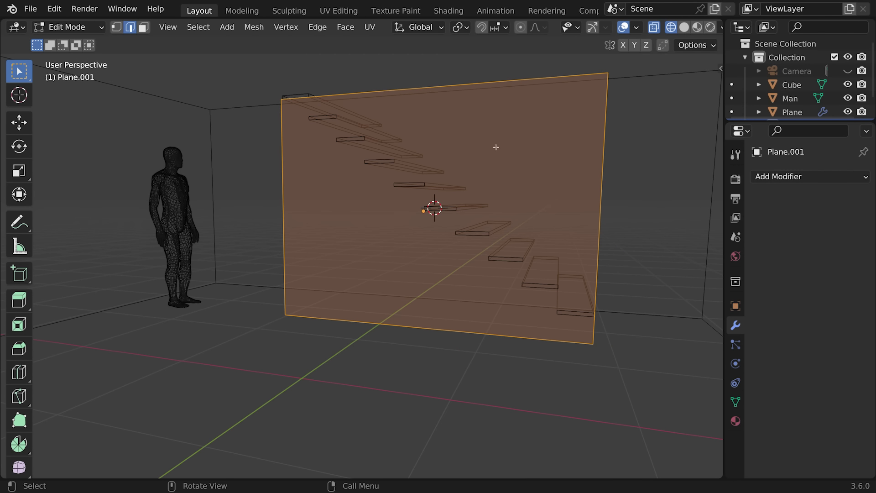
key(2)
right_click(479, 133)
click(449, 82)
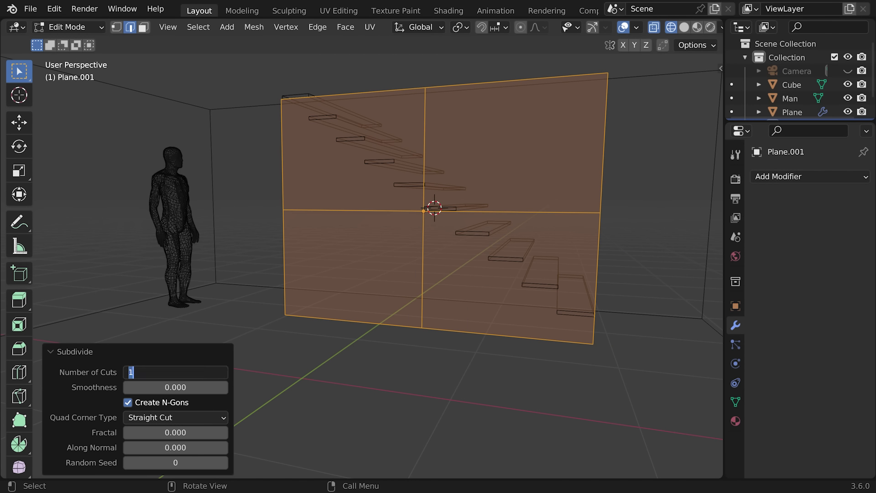
drag(219, 367, 223, 370)
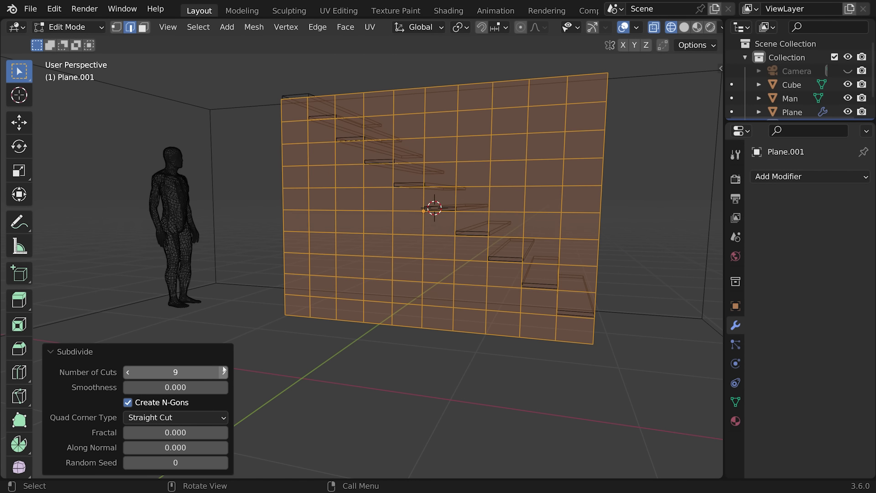
Circle-select the grid above the stair diagonal, delete those faces, and return to solid shading.
key(1)
key(alt+a)
key(c)
mouse_move(511, 225)
mouse_down()
mouse_move(528, 78)
mouse_move(488, 62)
mouse_move(600, 137)
mouse_up()
key(Return)
key(x)
click(546, 195)
key(z)
click(645, 196)
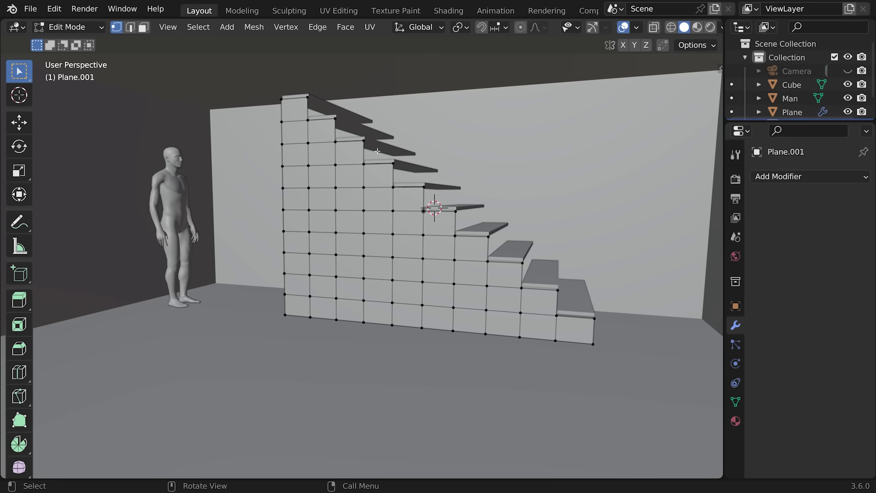
Extrude the riser edges along Y into steps and the left edge along X, then search stair banister images.
key(2)
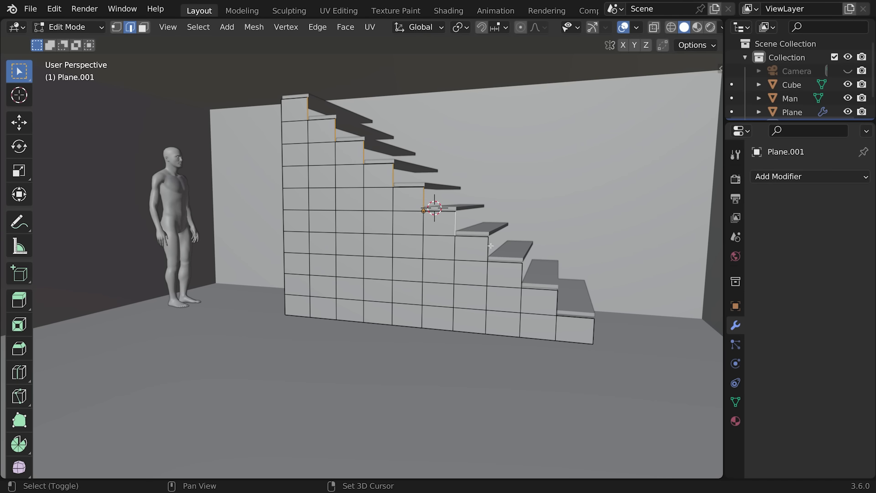
key(e)
key(y)
click(484, 228)
alt+click(284, 219)
key(e)
key(x)
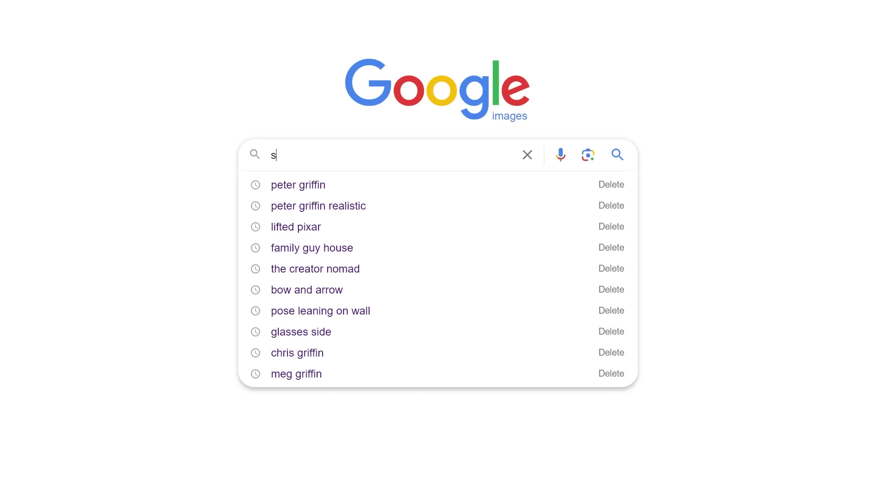
key(Return)
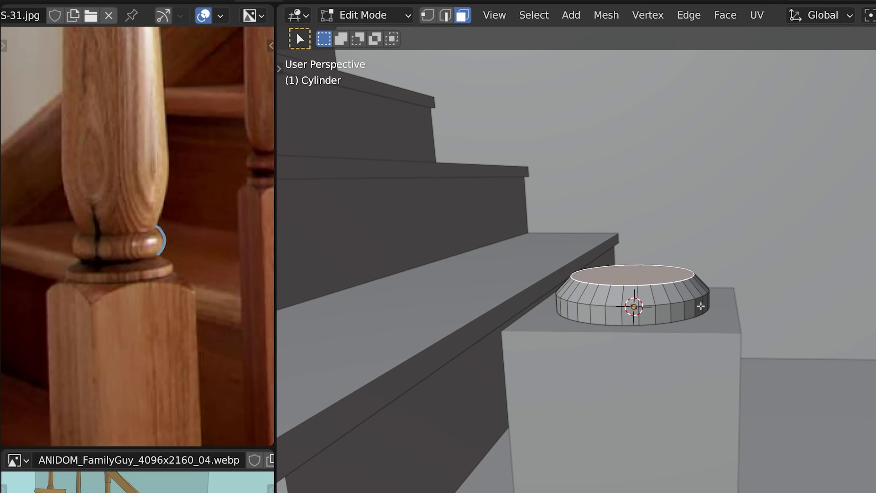
Extrude and widen rings from the cylinder's top for the newel post, undoing the last attempt.
key(e)
click(718, 285)
key(s)
click(724, 288)
key(e)
click(717, 273)
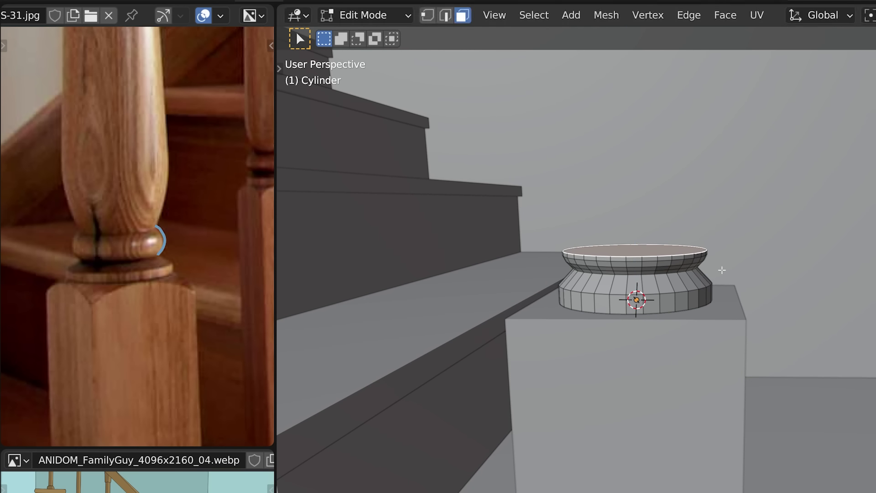
key(e)
click(730, 251)
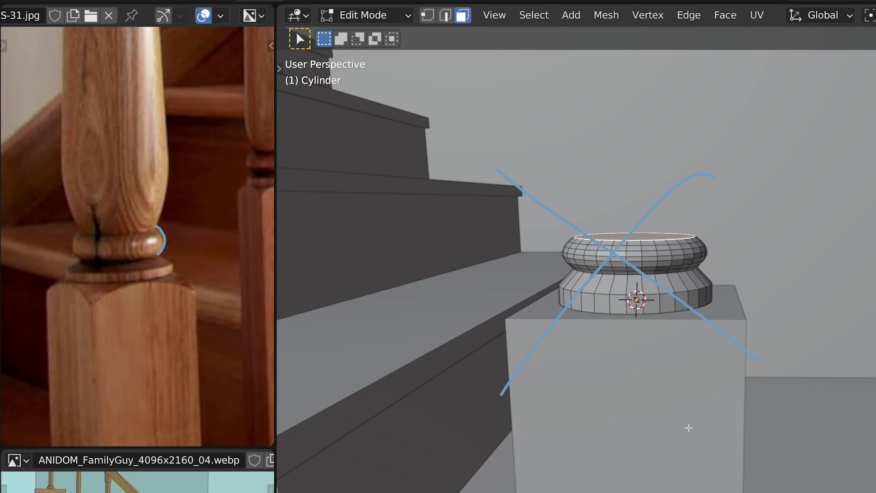
key(ctrl+z)
key(ctrl+z)
key(ctrl+z)
key(ctrl+z)
Rebuild the post's upper rings, extruding and scaling them to a narrower top.
key(e)
click(744, 347)
key(s)
click(759, 328)
key(e)
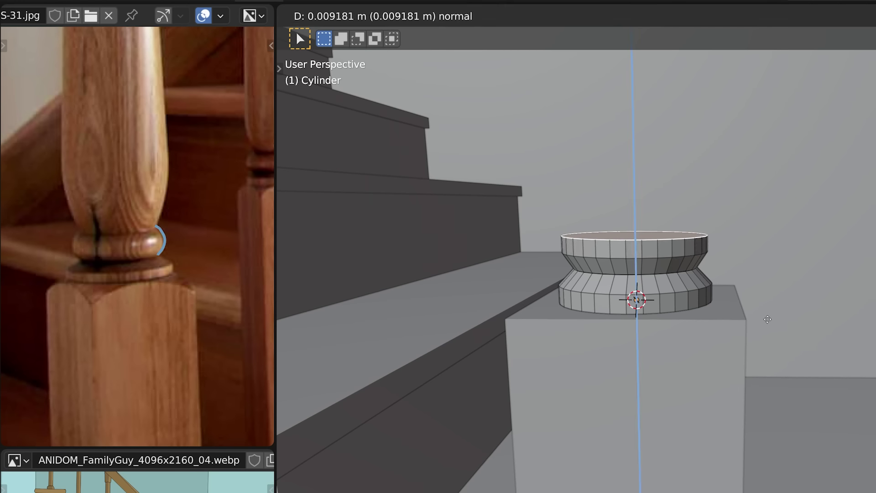
click(767, 320)
key(s)
click(742, 305)
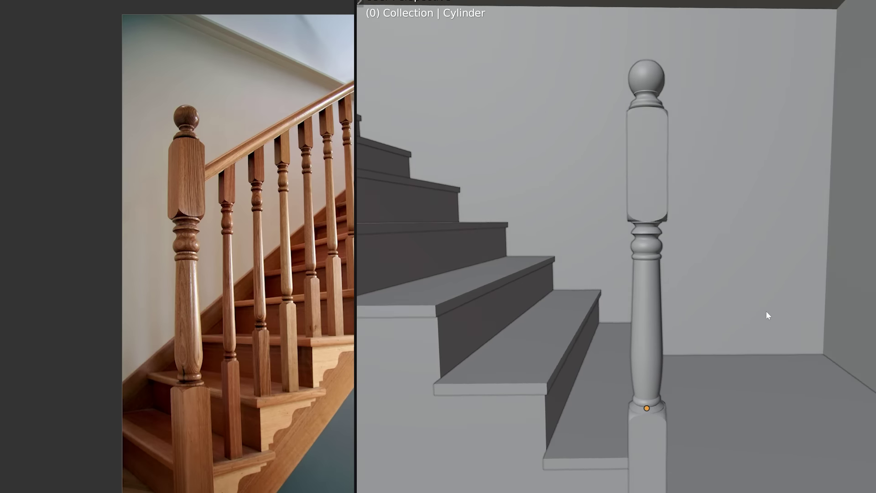
middle_drag(768, 315, 733, 297)
Duplicate the post into a thinner baluster, array it with 0.2 m Z offset, and stretch the handrail.
key(shift+d)
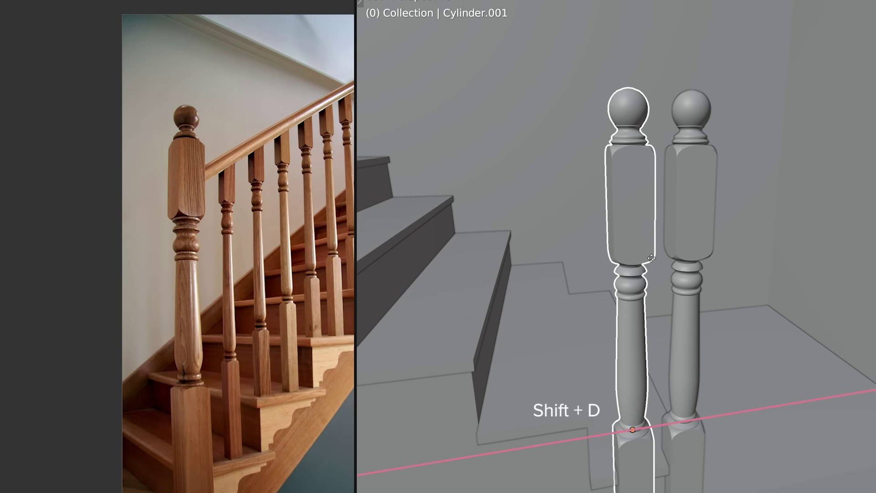
click(651, 257)
key(s)
key(shift+z)
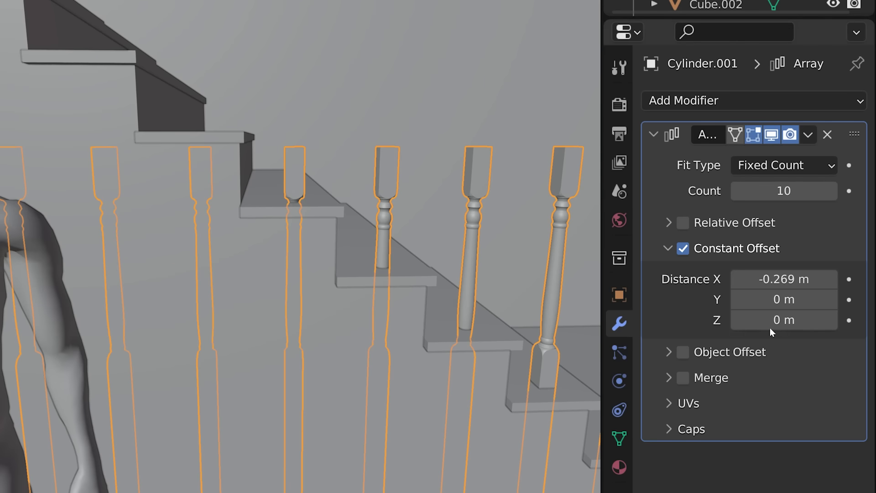
double_click(783, 320)
text(0.2)
key(Return)
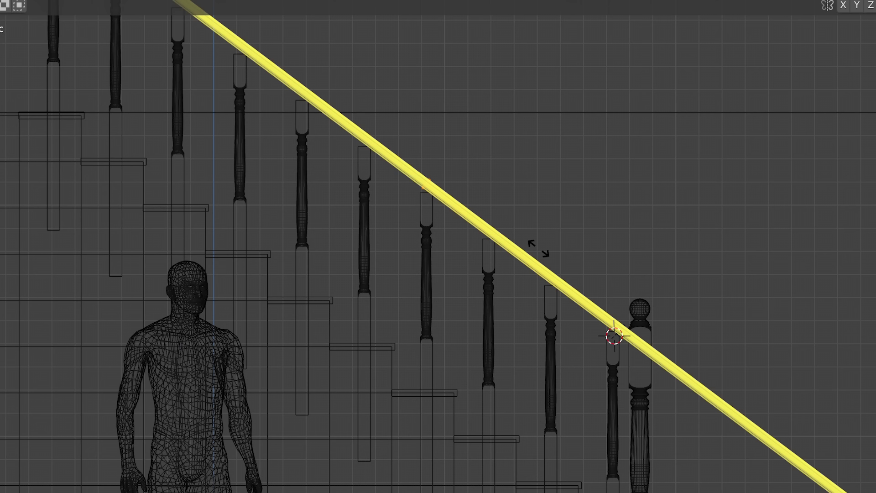
click(614, 332)
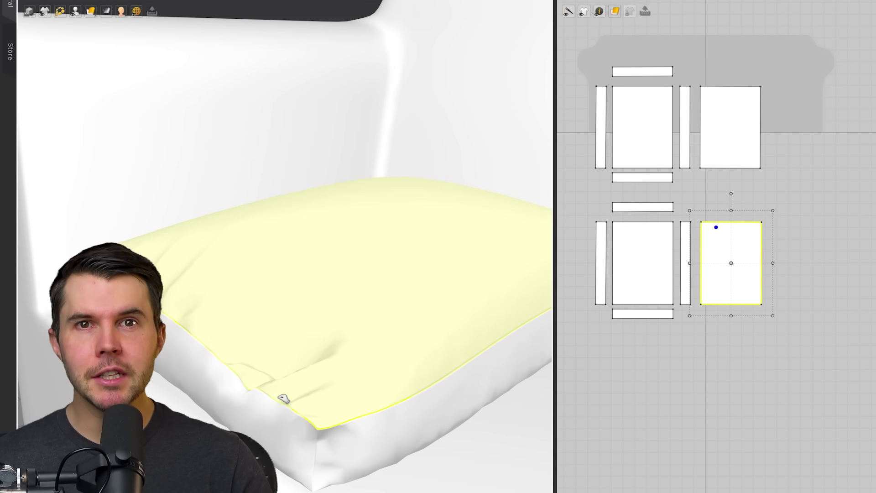
Pull the cushion cloth upward to test it, then select the cushion's side strip panel.
mouse_move(284, 397)
mouse_down()
mouse_move(260, 141)
mouse_move(251, 176)
mouse_move(260, 81)
mouse_move(262, 92)
mouse_up()
drag(192, 318, 195, 337)
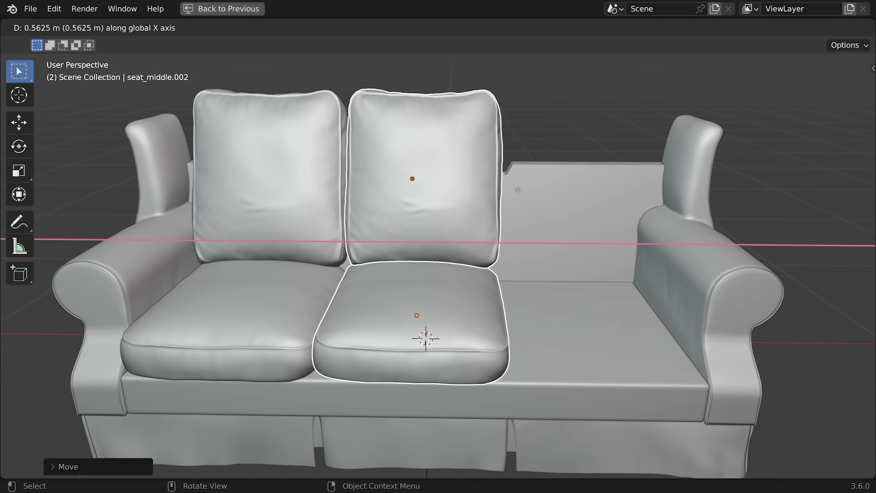
Slide the copied middle cushions along X into the sofa's empty right slot.
key(y)
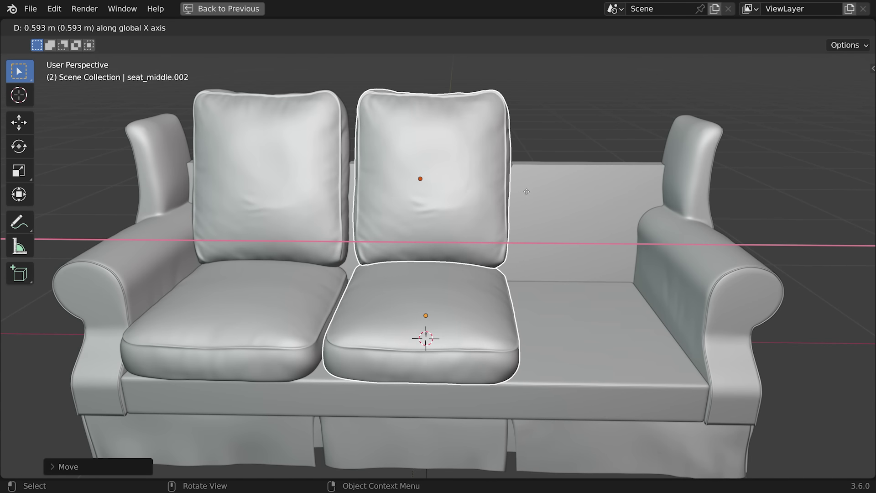
key(x)
click(679, 197)
mouse_move(680, 197)
middle_down()
mouse_move(639, 255)
mouse_move(582, 291)
mouse_move(538, 286)
middle_up()
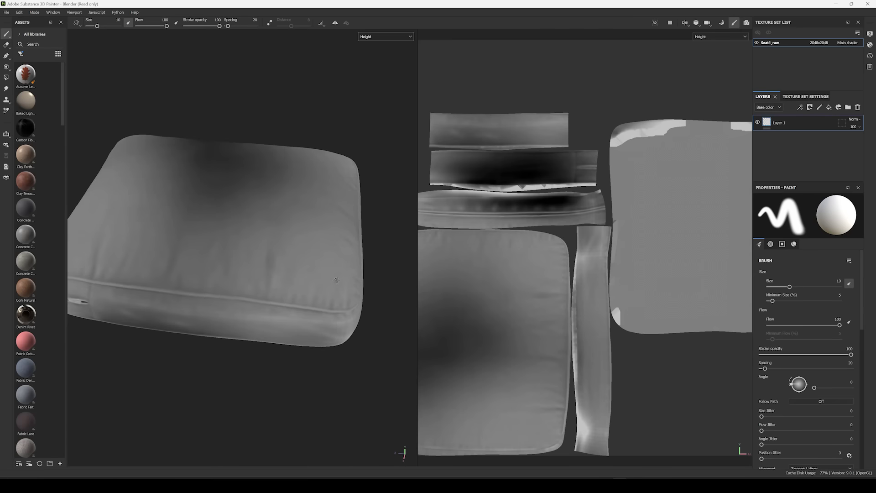
Inspect the cushions and lasso-select the baked cushion's wrinkled left edge.
alt+drag(237, 255, 274, 275)
drag(462, 89, 476, 202)
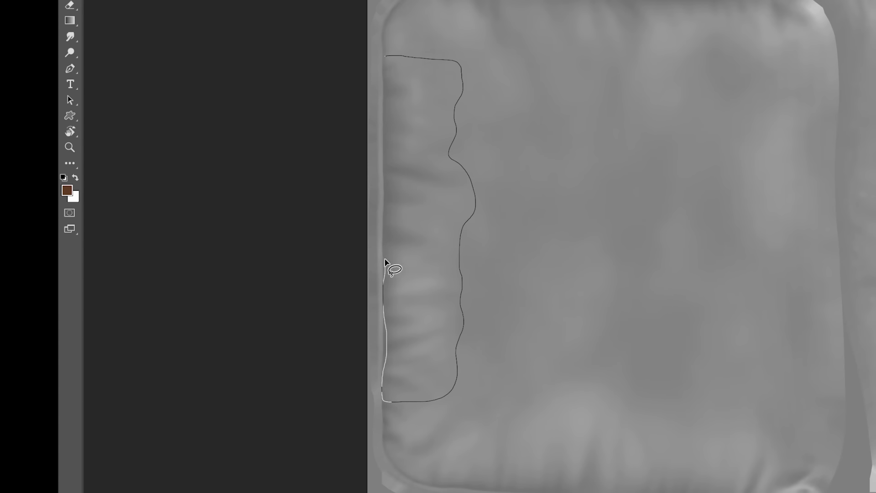
drag(384, 264, 387, 67)
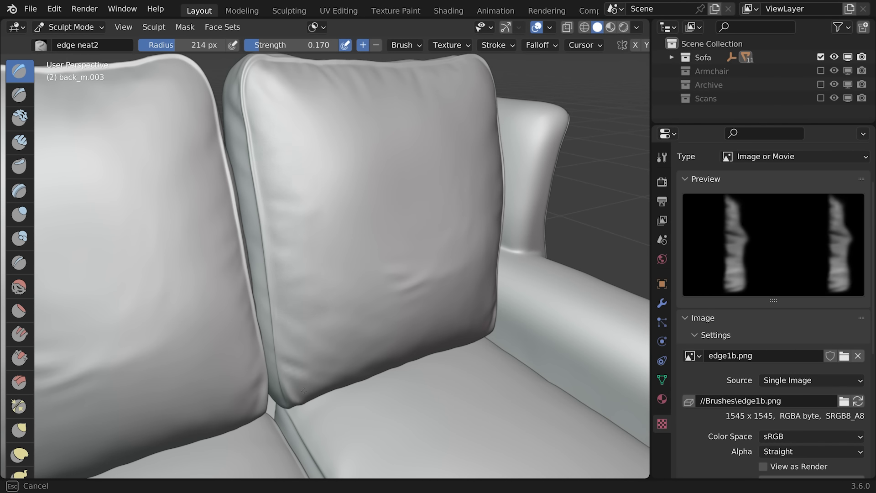
middle_drag(346, 388, 420, 383)
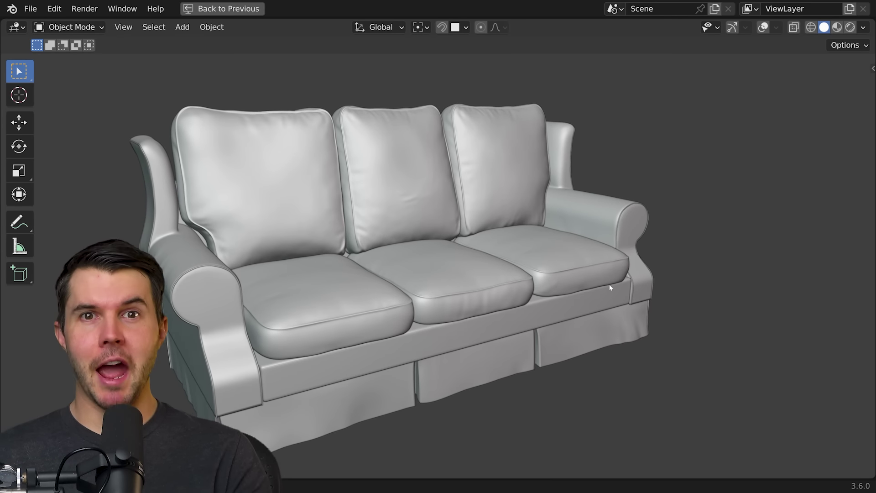
middle_drag(610, 287, 482, 262)
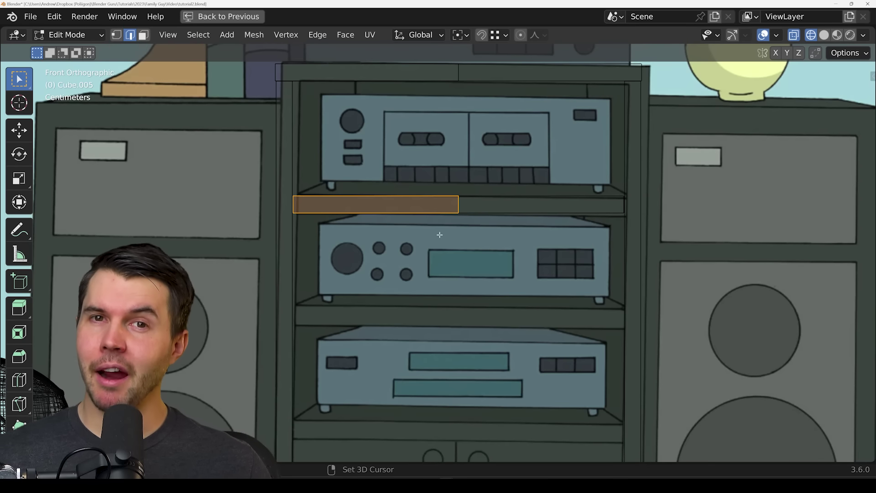
In front view, move the cabinet shelf lower along Z.
key(KP_1)
key(g)
key(z)
click(424, 307)
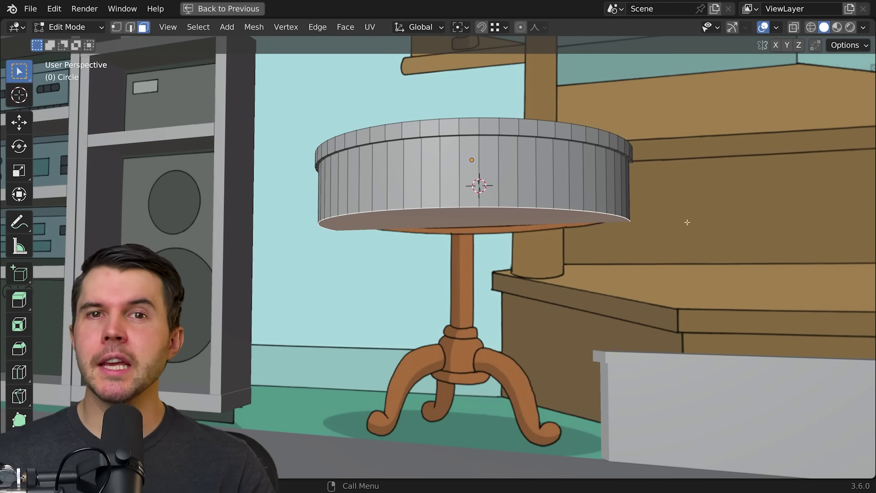
Inset the tabletop's bottom face and extrude it down into a pedestal column.
key(i)
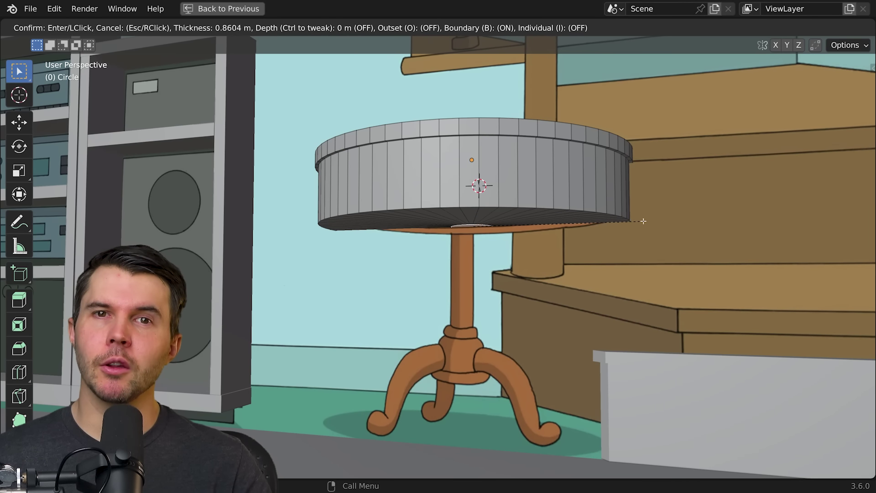
key(e)
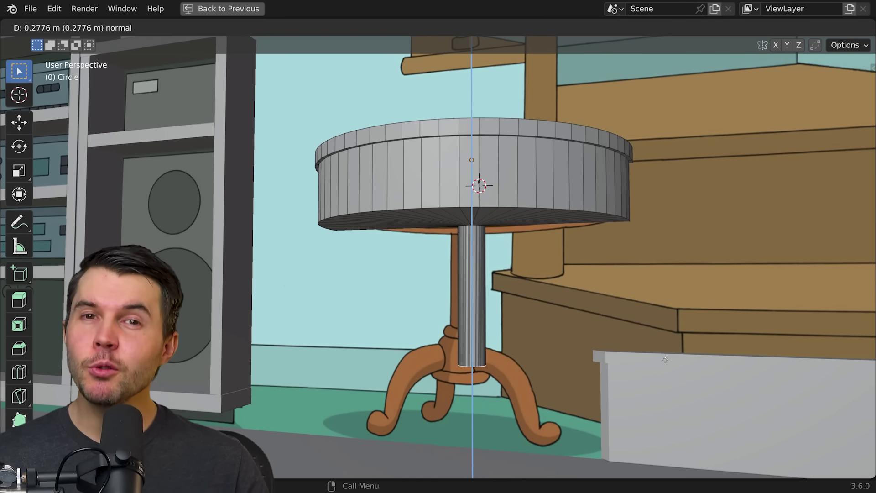
click(665, 360)
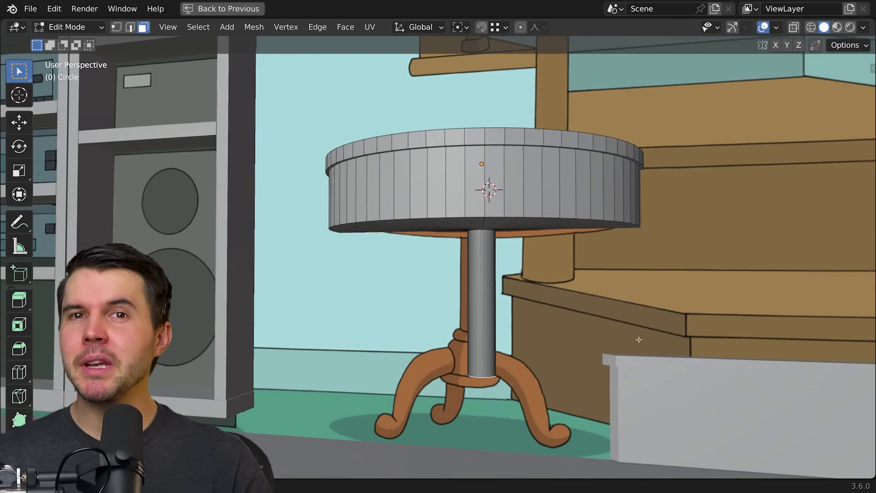
key(Tab)
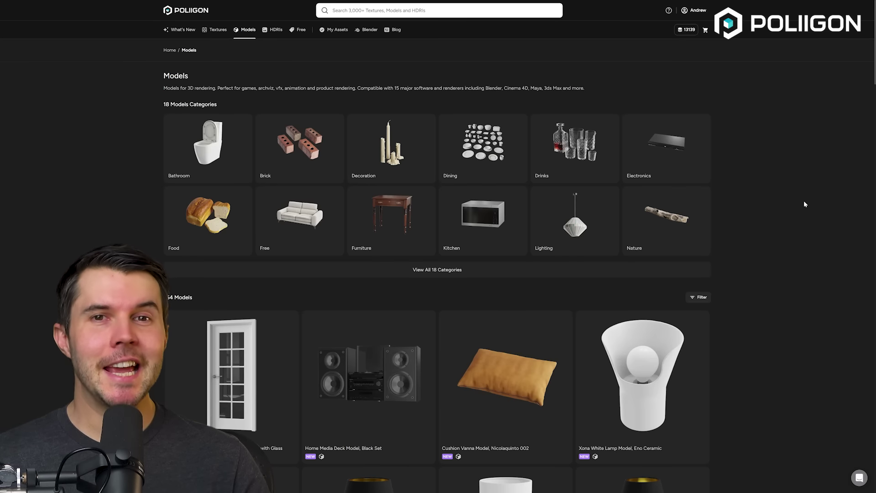
Scroll down the Poliigon Models catalogue to the lamp models.
scroll(811, 220, down, 20)
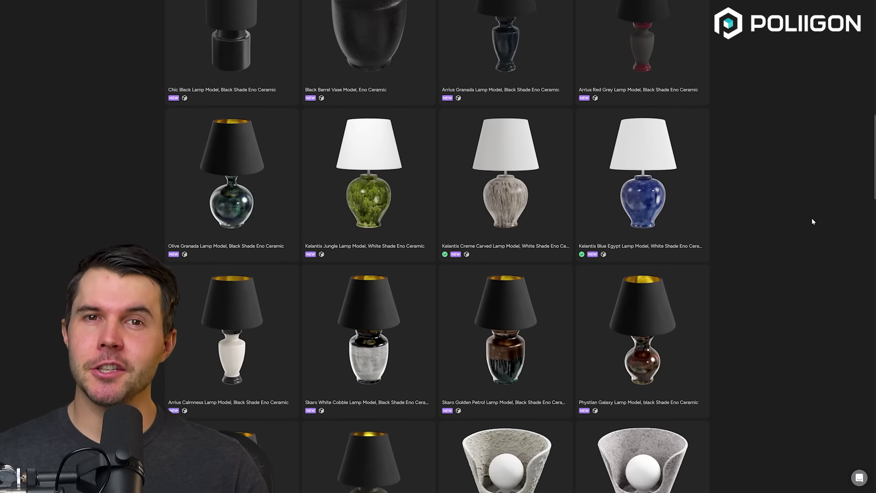
scroll(812, 221, down, 20)
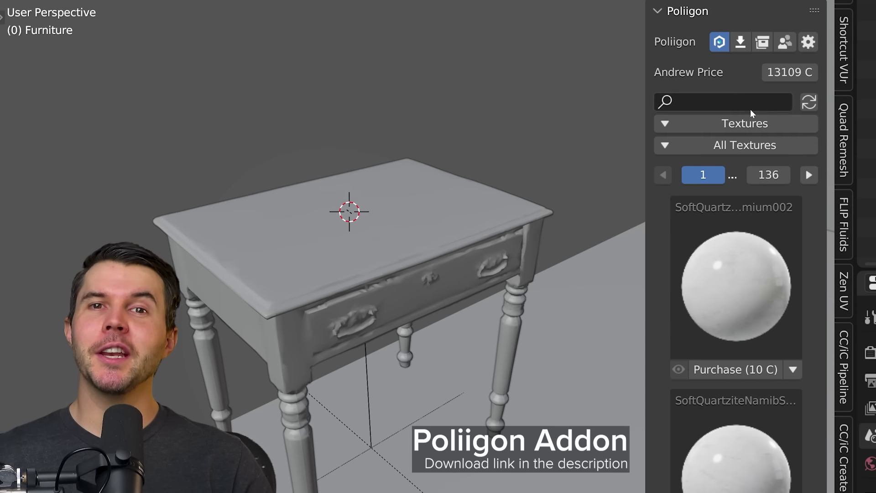
Switch the Poliigon library to Models, search 'lamp', and purchase and import KelantisJungle001.
click(745, 123)
click(735, 138)
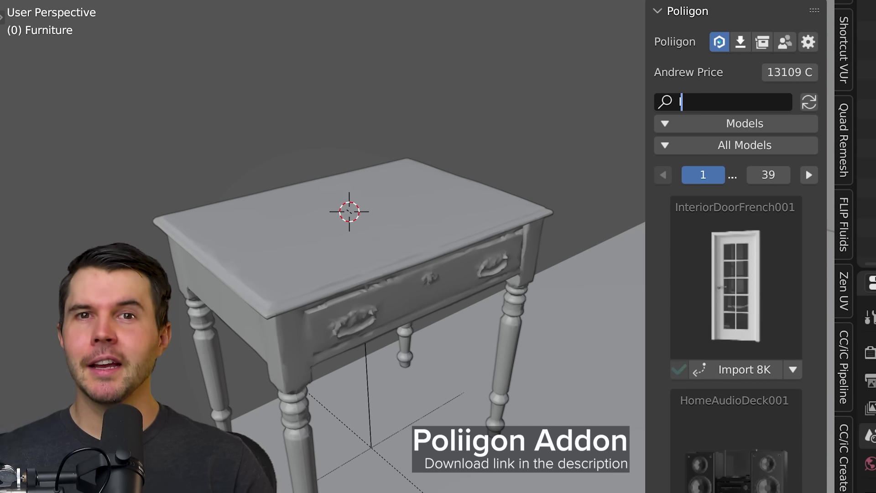
text(lamp)
key(Return)
scroll(718, 376, down, 10)
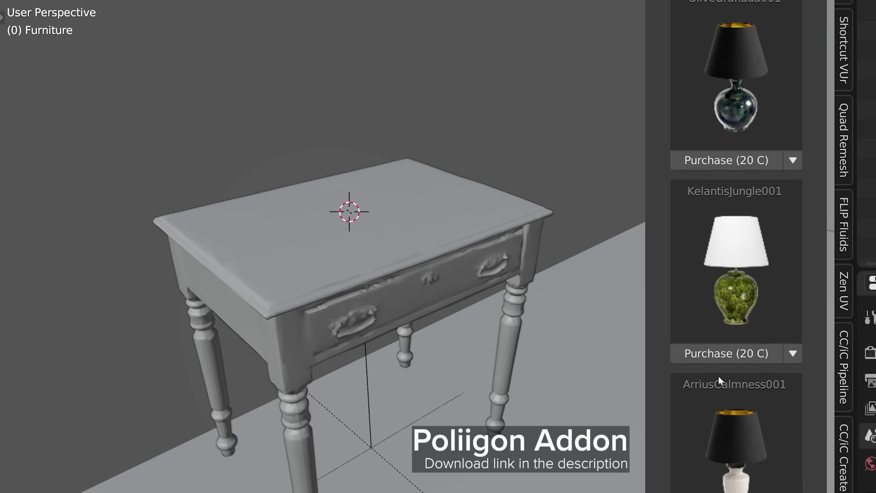
click(741, 354)
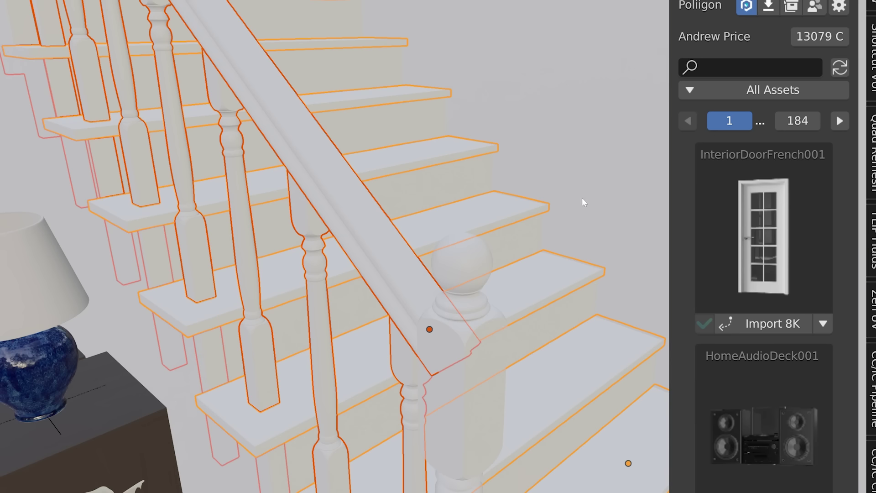
Download the walnut veneer wood material from the Poliigon library.
scroll(760, 90, down, 10)
scroll(780, 301, down, 8)
click(781, 302)
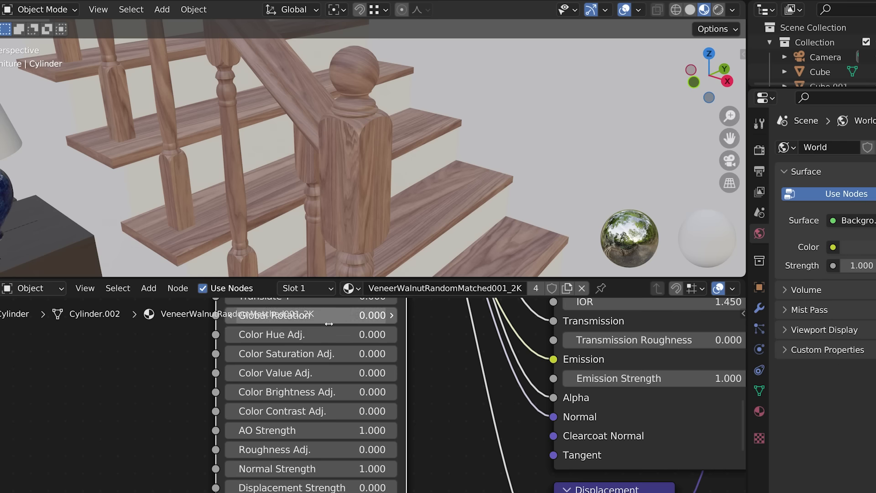
Shift the walnut stair wood's hue, darken its value, and tint the carpet ramp stop teal.
drag(314, 334, 374, 353)
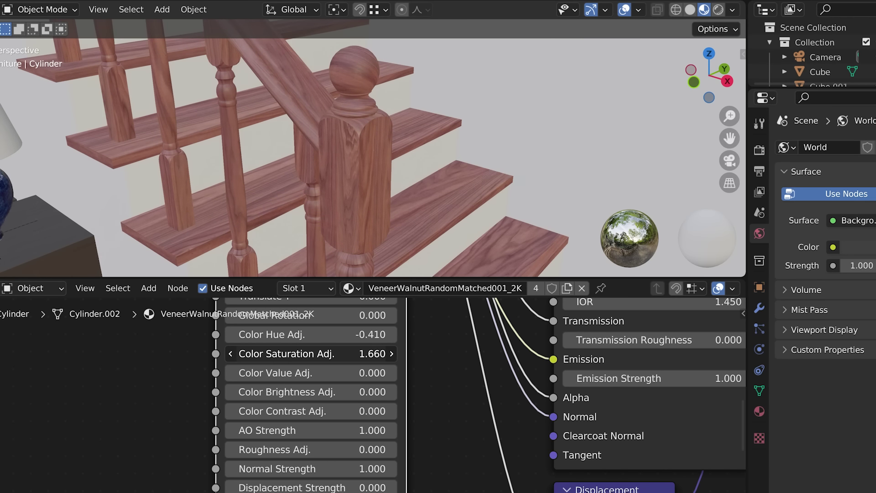
drag(325, 372, 310, 373)
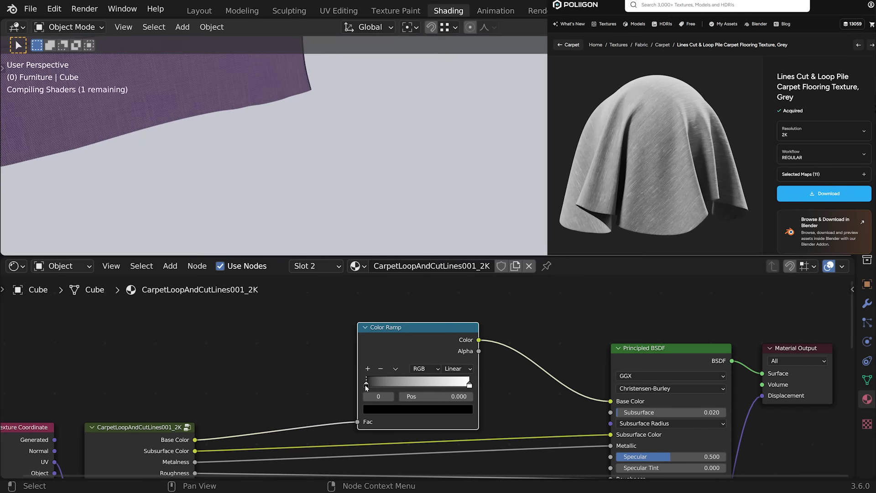
click(418, 409)
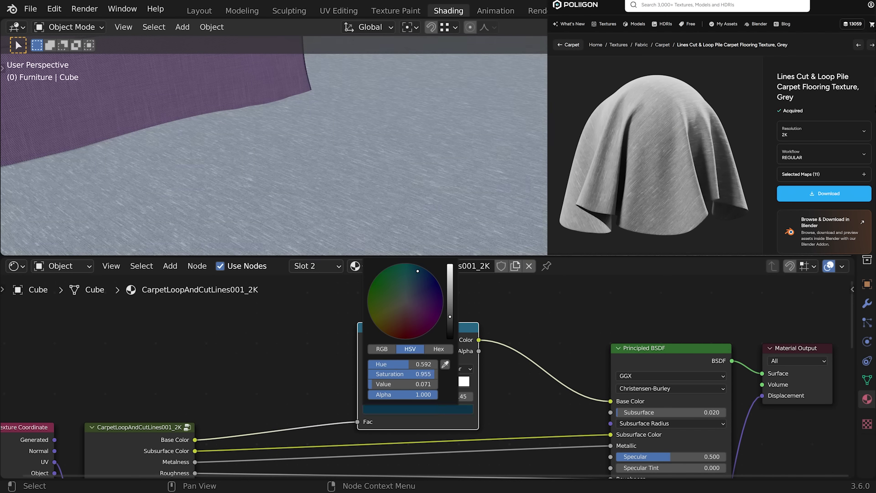
drag(401, 384, 429, 384)
click(417, 409)
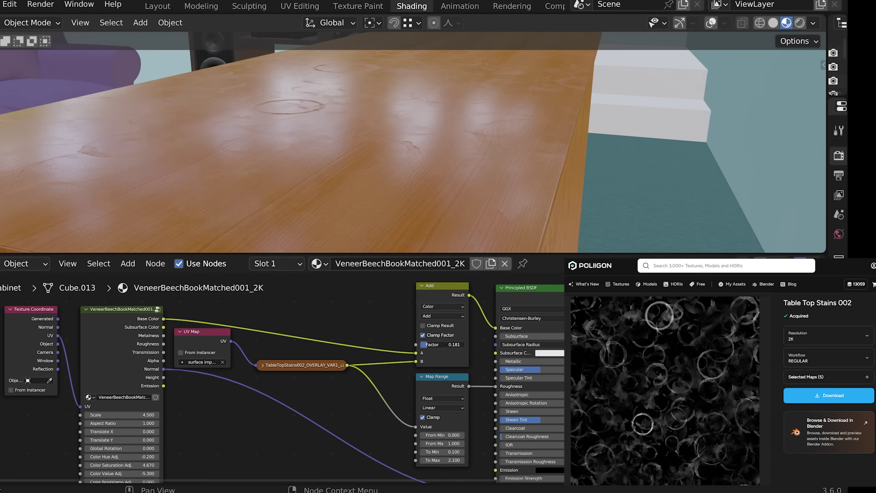
mouse_move(434, 210)
middle_down()
mouse_move(431, 196)
mouse_move(446, 207)
mouse_move(453, 198)
mouse_move(437, 200)
middle_up()
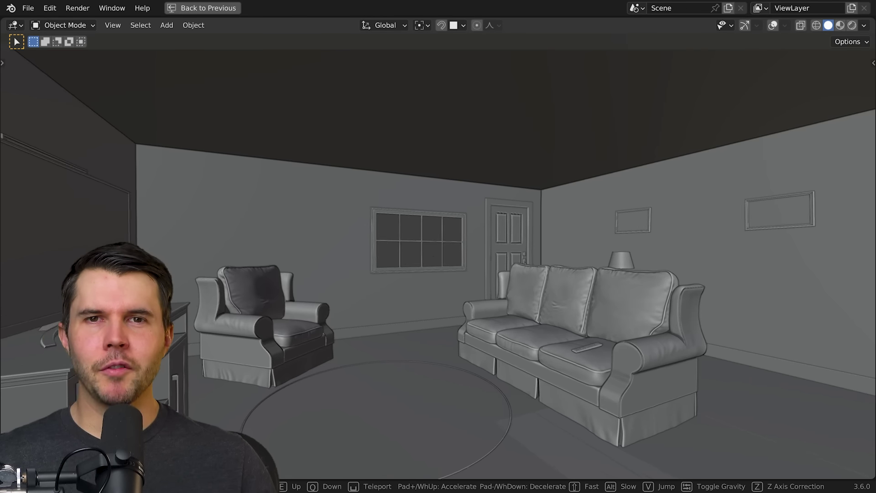
Walk to the window and add a Mirror modifier to the window frame.
key(w)
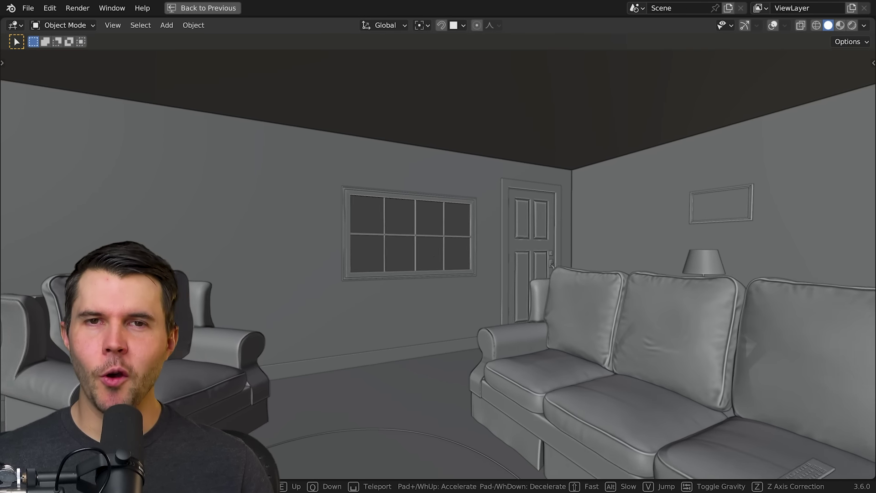
key(w)
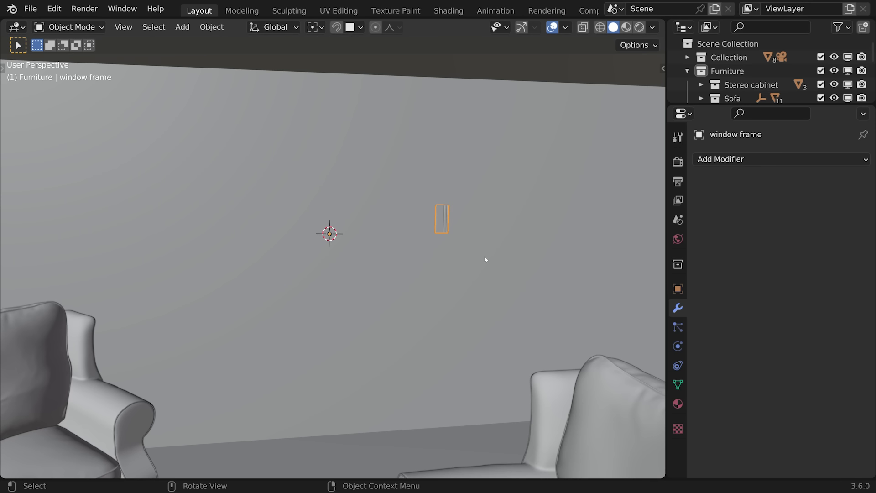
click(730, 159)
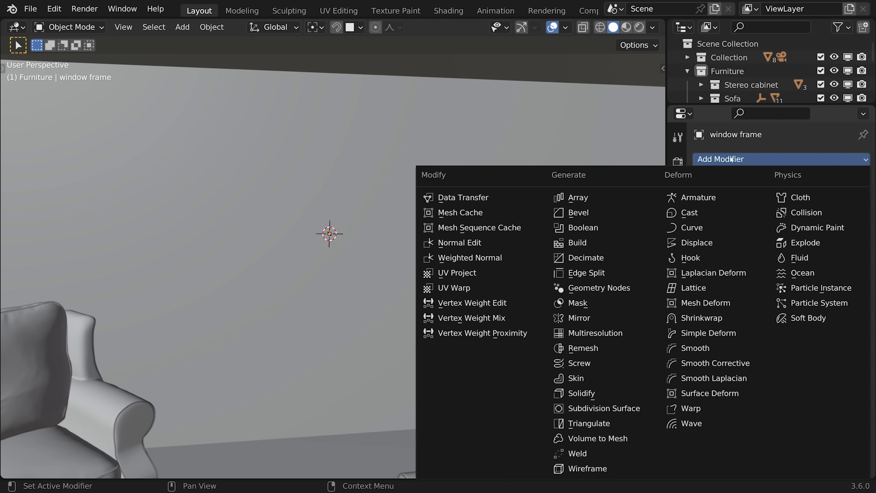
click(582, 305)
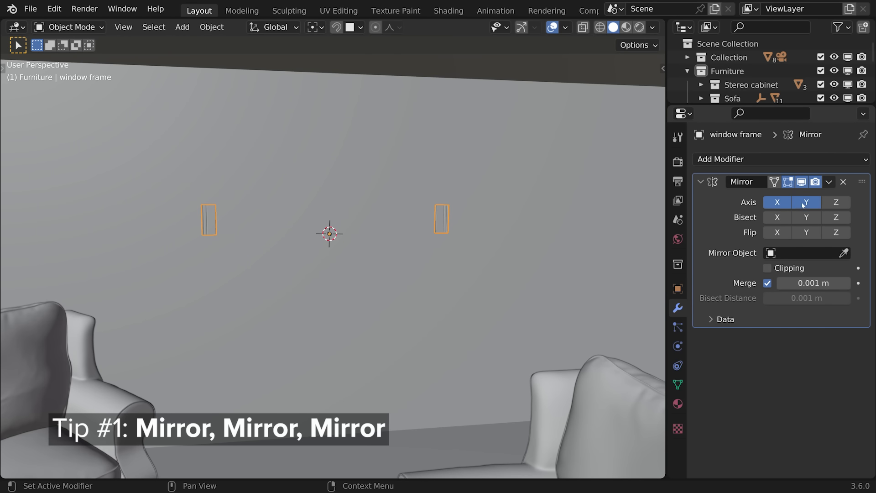
In Edit Mode, raise the frame's top edge along Z and tilt it, abandoning a sideways scale.
key(Tab)
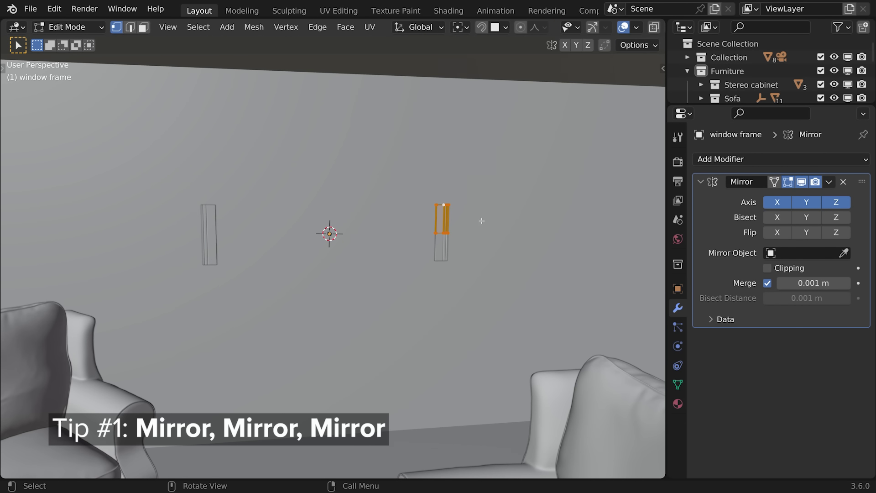
key(g)
key(z)
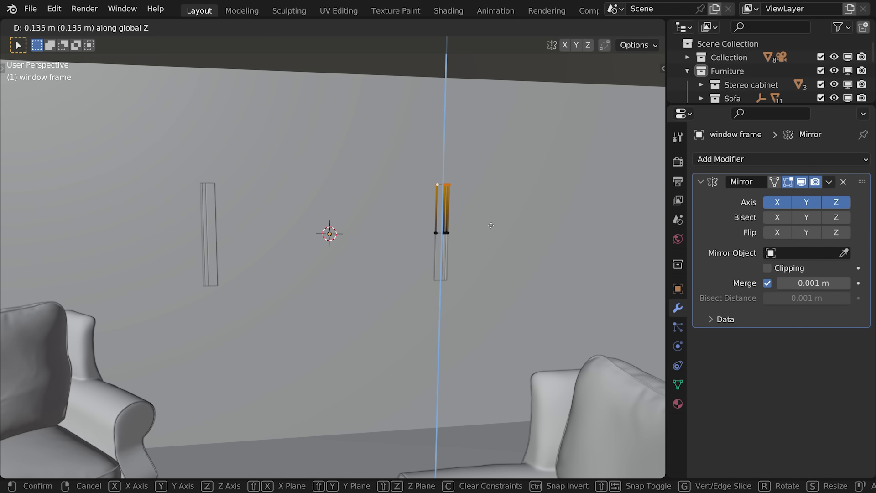
click(492, 216)
key(r)
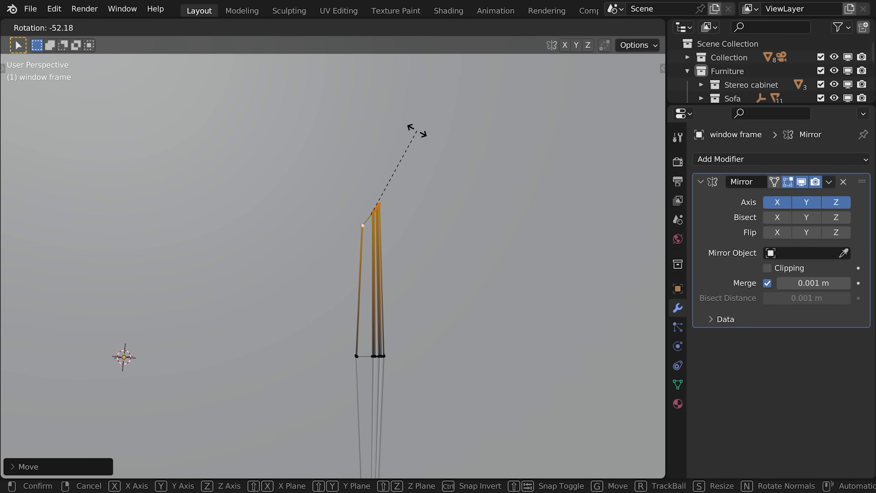
click(417, 131)
key(s)
key(x)
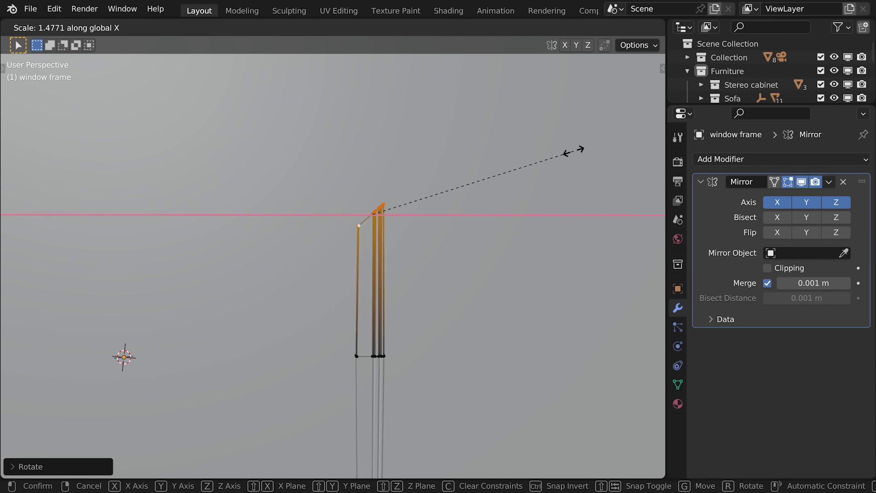
key(Escape)
Undo the tilt and shear the frame's top vertices with a value of 1.
key(ctrl+z)
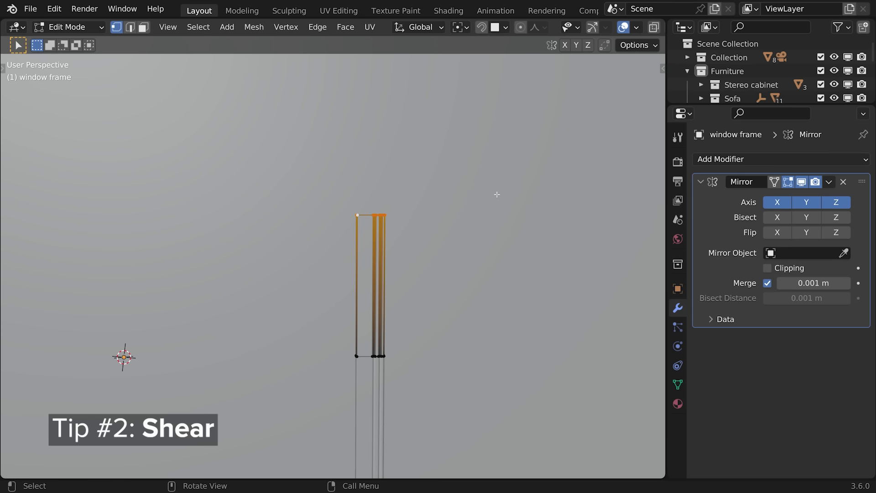
key(F3)
text(shear)
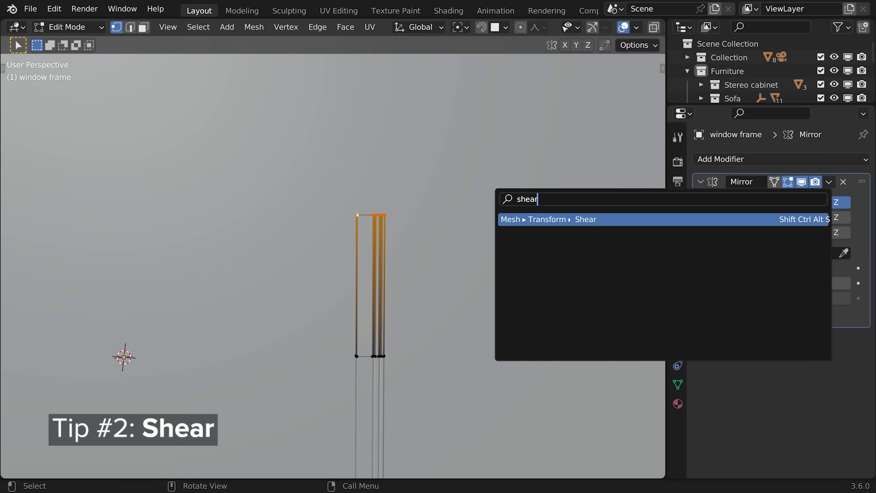
key(Return)
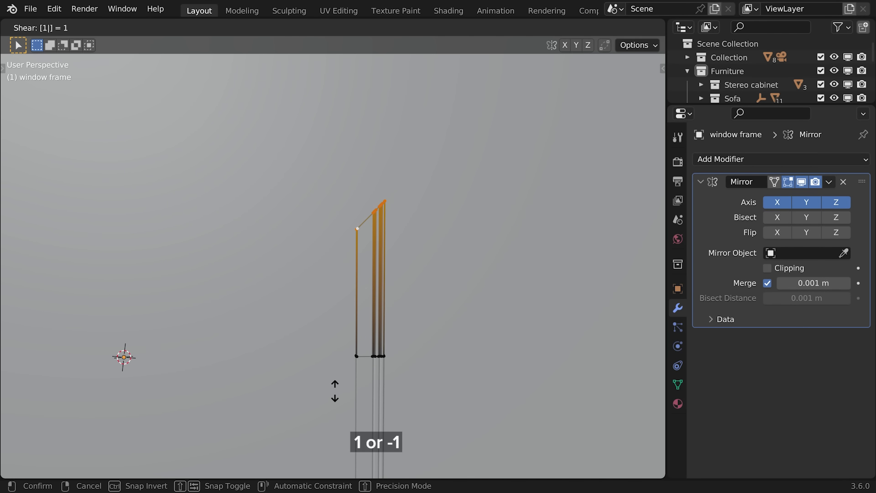
key(Return)
Extrude the top vertices along X to extend the frame's top rail sideways.
shift+middle_drag(487, 273, 609, 240)
key(e)
key(x)
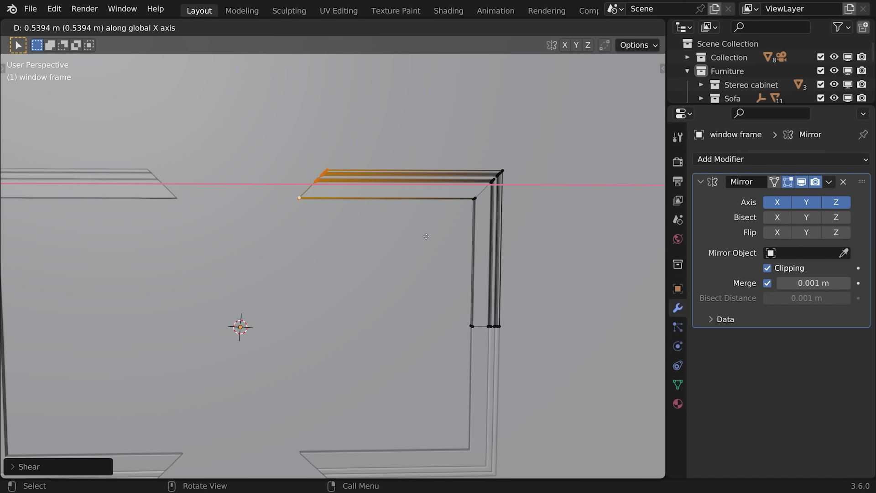
click(348, 236)
scroll(392, 210, down, 4)
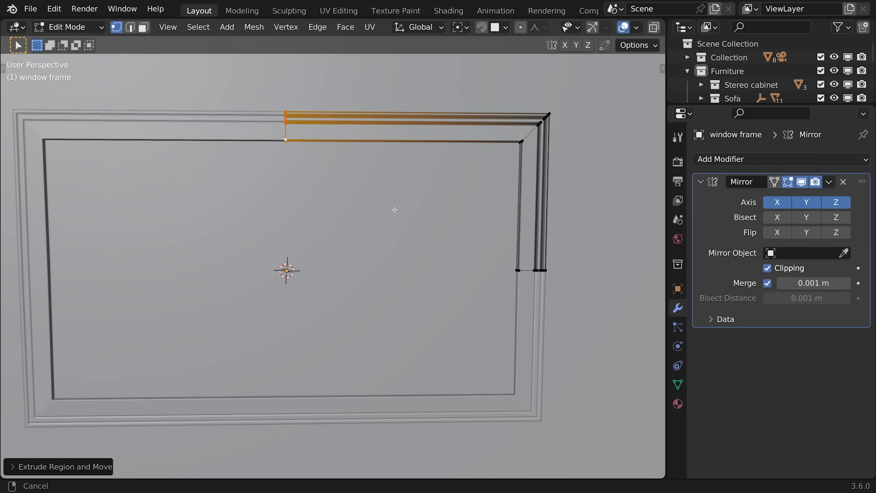
Add a cube facing the wall as the window cutter and scale it along X.
key(Tab)
middle_drag(435, 196, 484, 207)
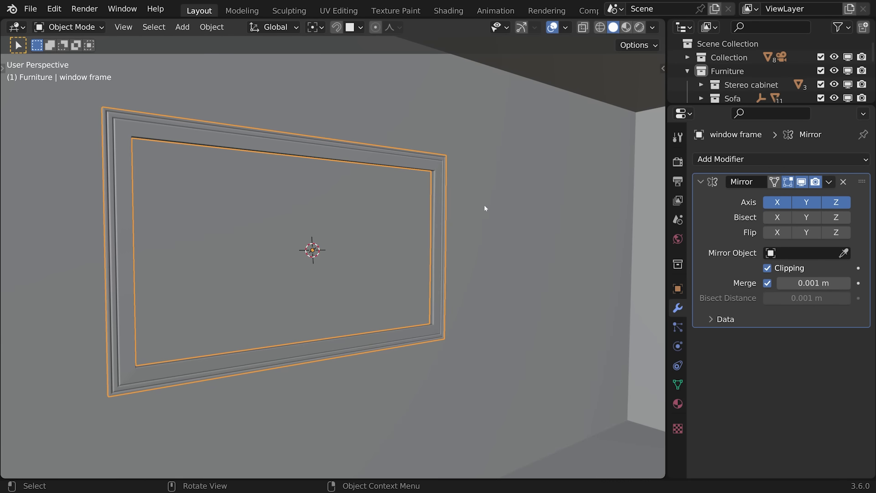
key(shift+a)
mouse_move(484, 190)
click(532, 203)
key(s)
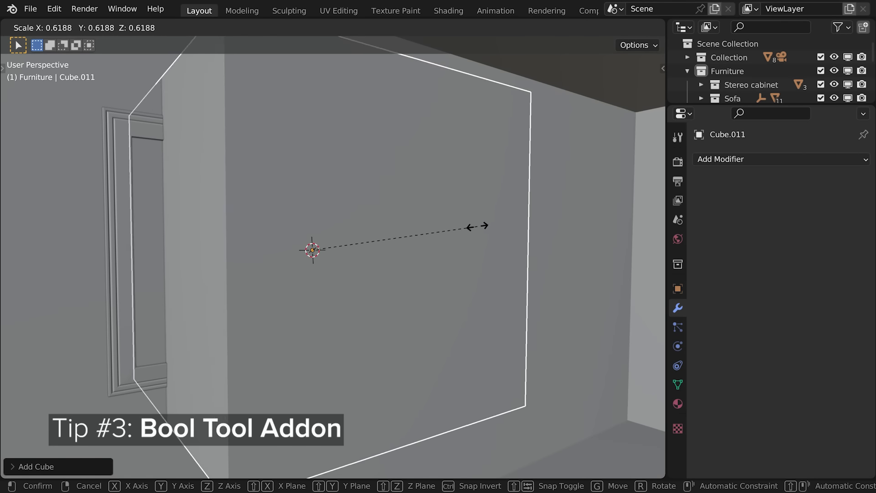
key(x)
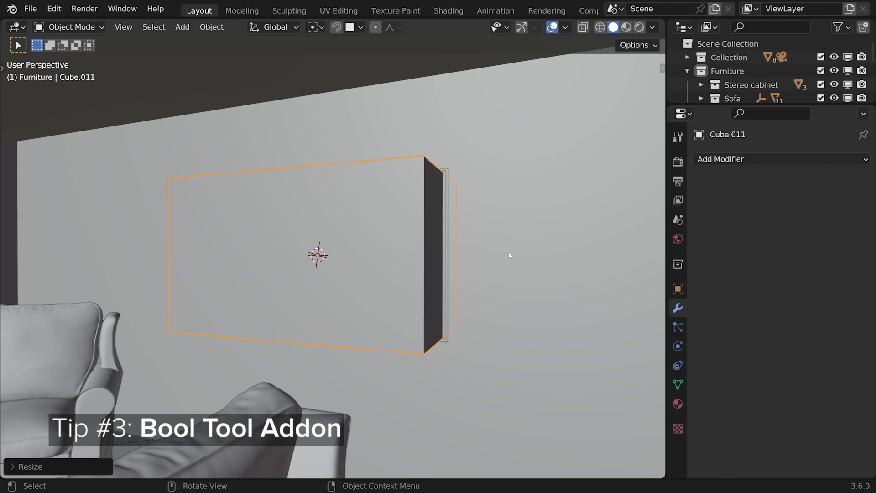
Enable the Bool Tool add-on and cut the cube out of the wall as a Difference.
click(55, 9)
click(87, 204)
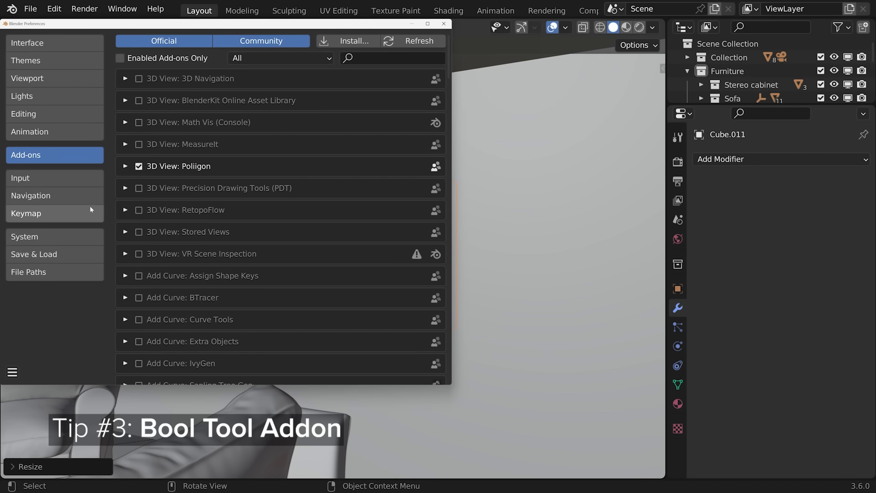
click(392, 58)
text(bool)
click(139, 79)
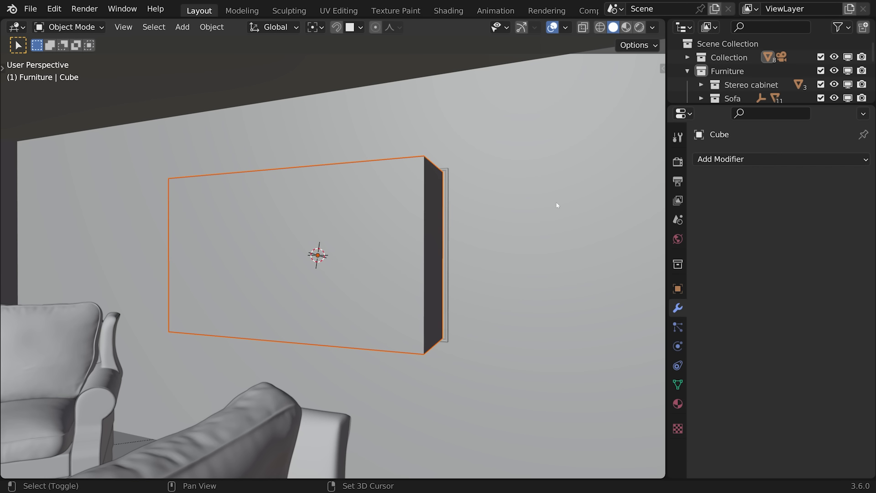
key(ctrl+KP_Subtract)
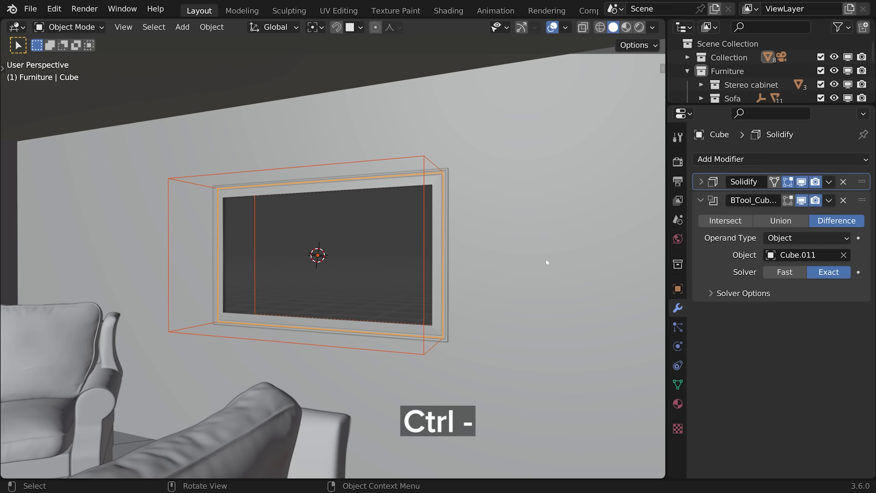
click(403, 270)
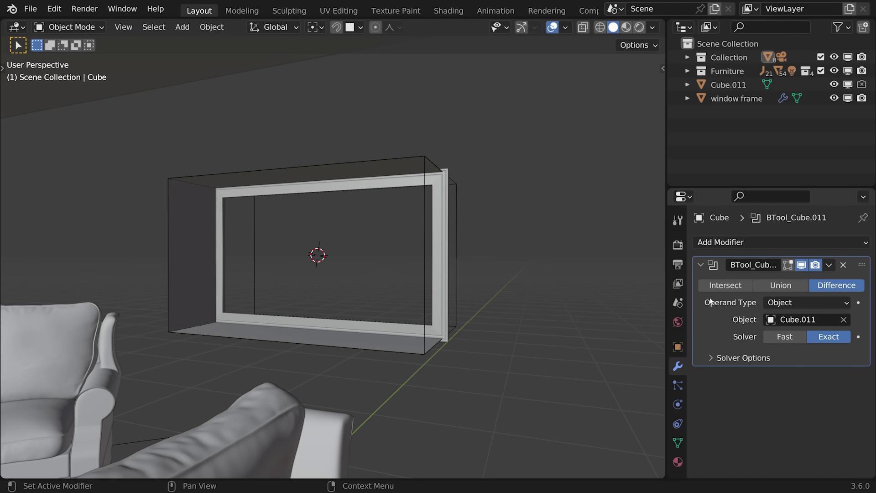
Add a Solidify modifier to the wall and move it above the boolean.
click(730, 242)
click(589, 415)
scroll(864, 252, down, 6)
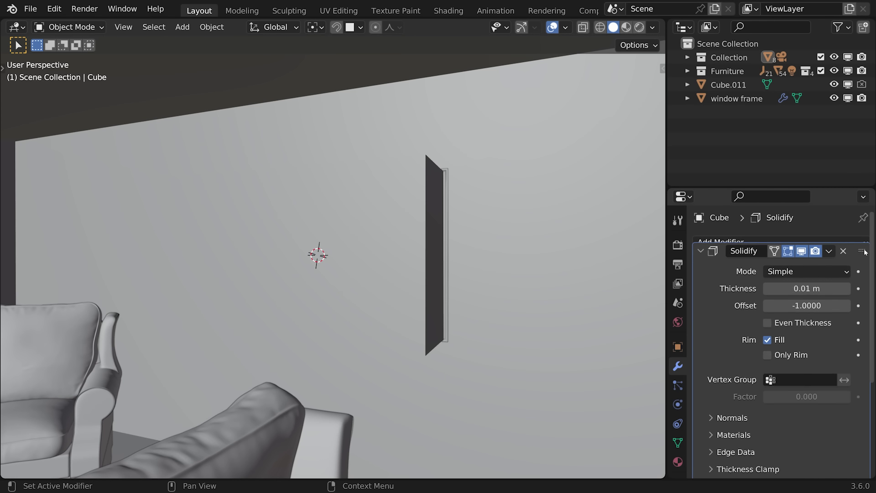
drag(865, 251, 862, 263)
click(700, 265)
Duplicate the window frame and Cube.011 cutter along X, then undo the copy.
click(445, 213)
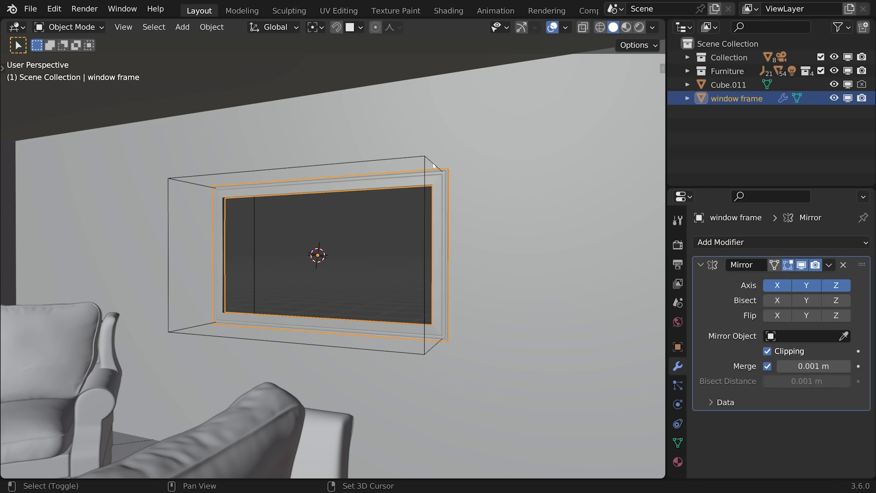
shift+click(446, 213)
scroll(447, 238, down, 3)
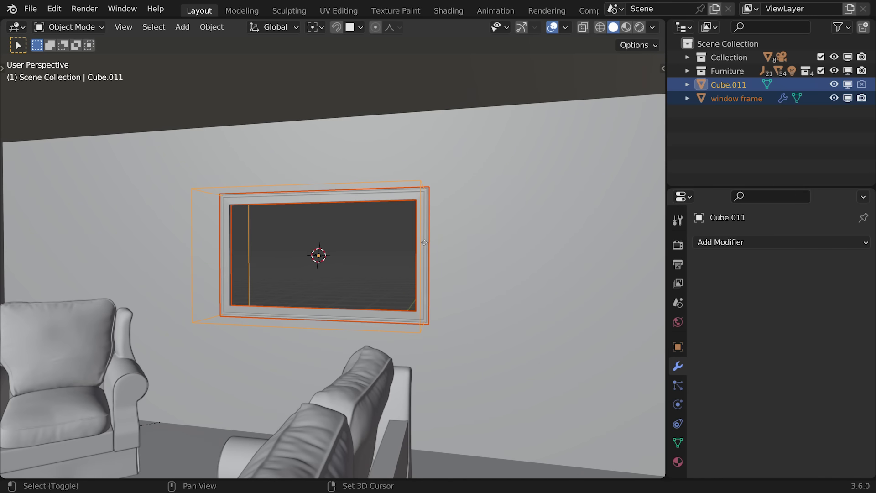
key(shift+d)
key(x)
click(658, 251)
shift+middle_drag(552, 255, 491, 261)
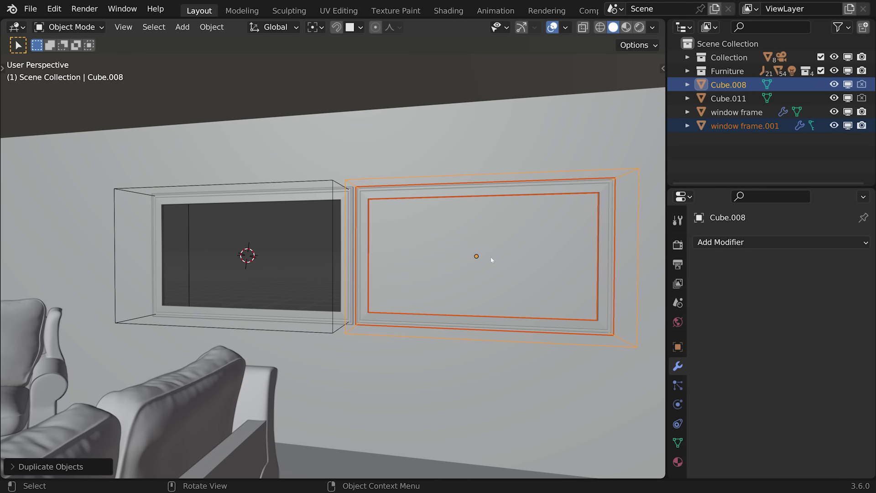
key(ctrl+z)
Create a new 'Boolean' collection and move Cube.011 into it.
click(862, 28)
double_click(737, 85)
text(Boolean)
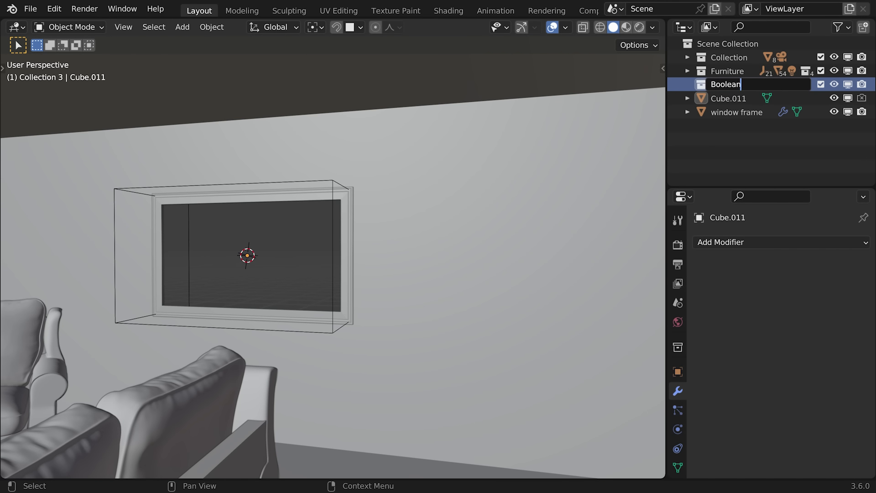
key(Return)
drag(728, 98, 725, 85)
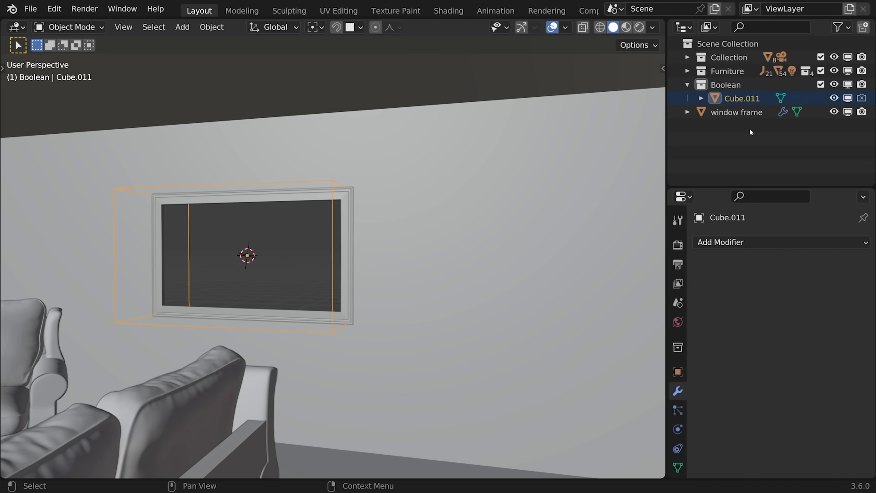
Set the wall's boolean Operand Type to Collection using 'Boolean', and place the duplicated window lower.
click(465, 221)
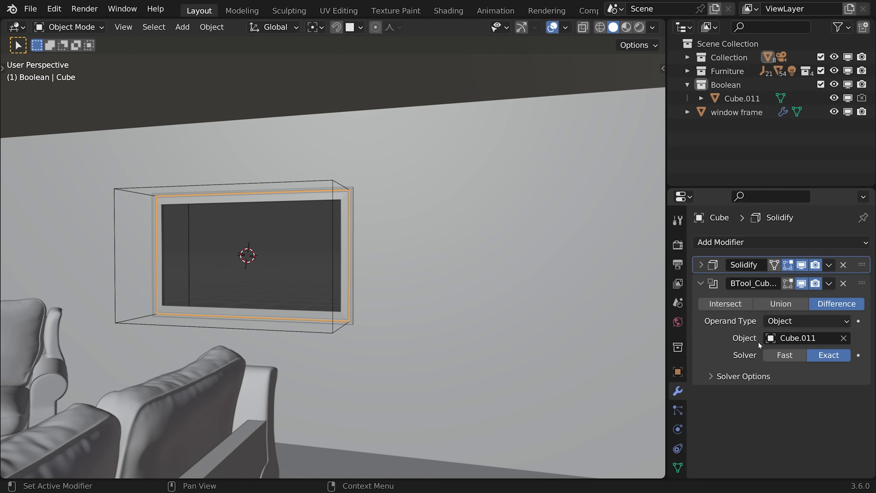
click(795, 322)
click(796, 351)
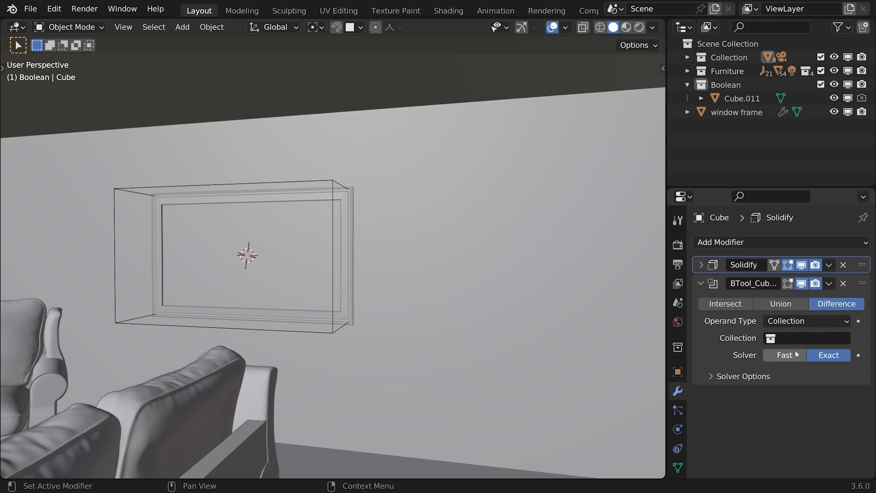
click(795, 340)
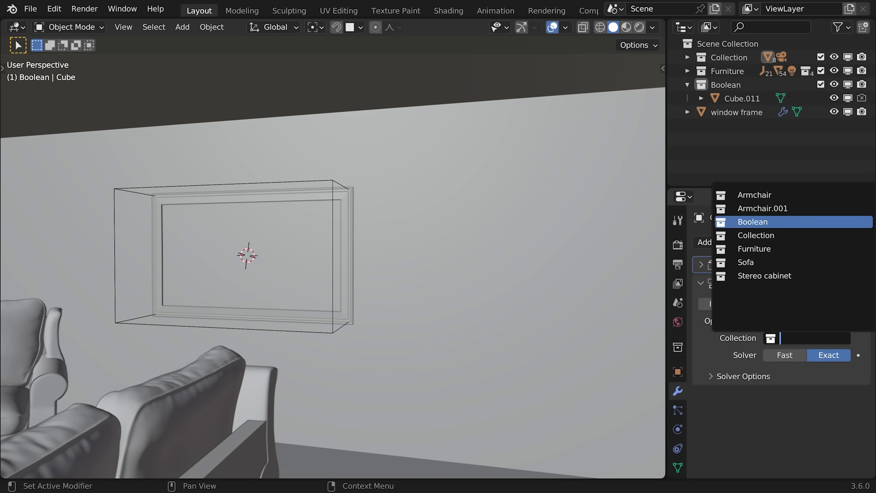
click(769, 223)
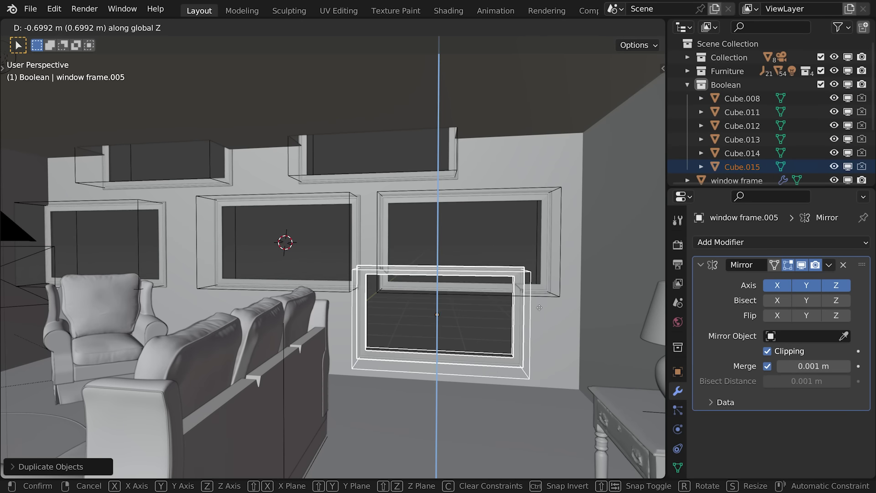
click(452, 335)
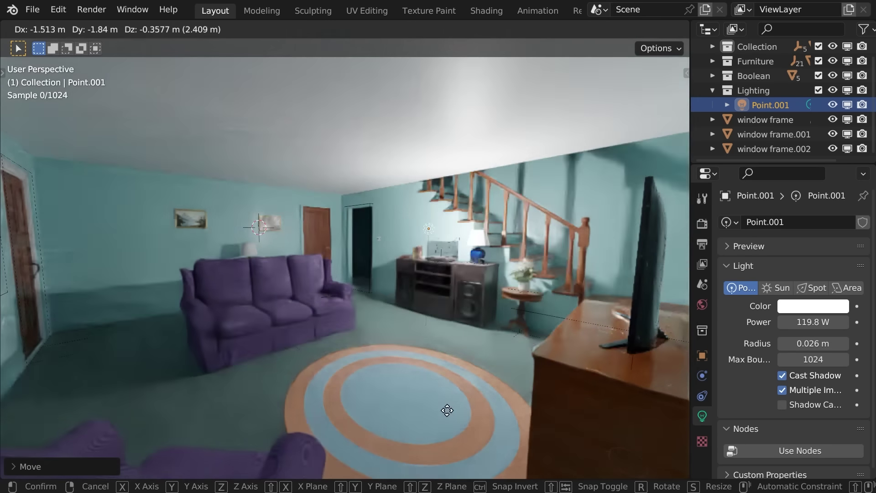
Slide the point light along X, then duplicate it and colour the copy pale yellow.
key(shift+z)
key(x)
click(403, 416)
key(shift+d)
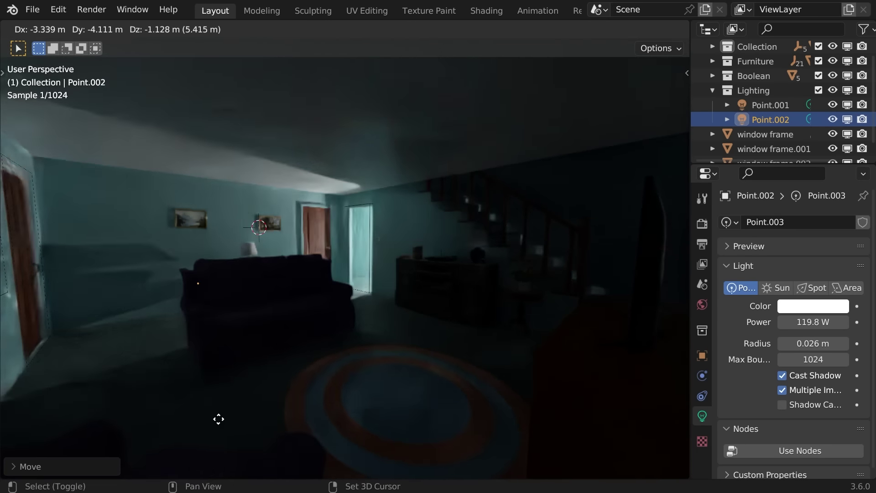
key(shift+z)
click(354, 401)
click(813, 306)
click(784, 148)
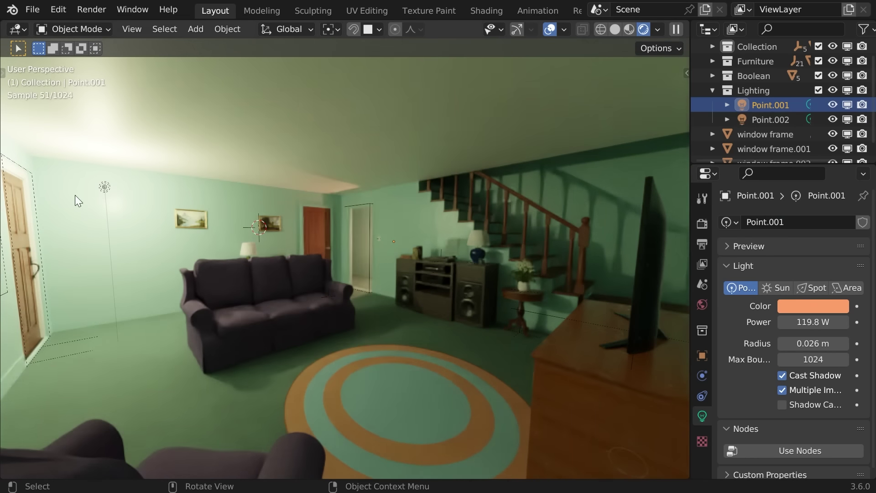
Duplicate a third and fourth point light at the same height, making the fourth light blue.
key(shift+d)
key(z)
key(shift+z)
click(566, 270)
key(shift+d)
click(566, 270)
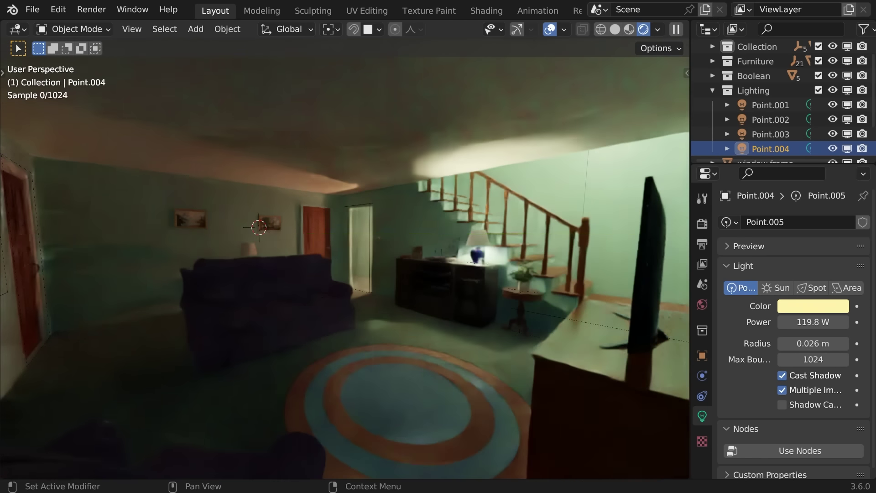
click(813, 306)
click(773, 148)
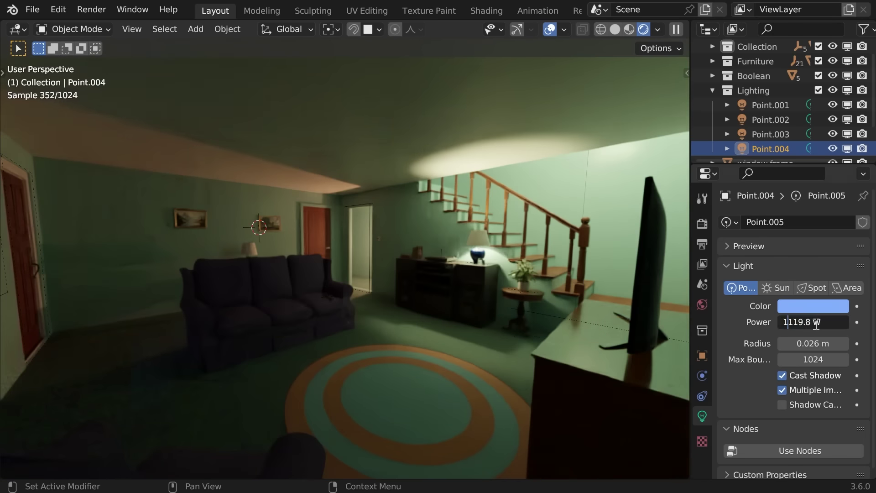
Set the light-blue light's power to 10120 W.
double_click(813, 322)
text(10120)
key(Return)
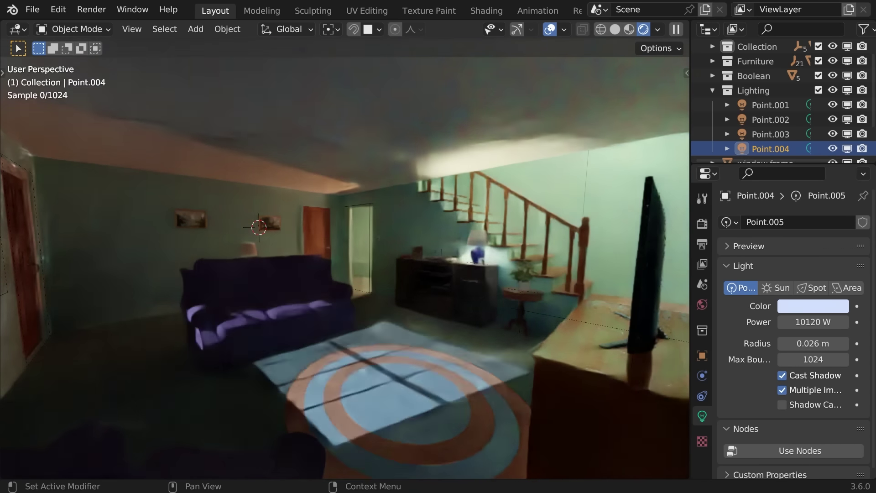
key(ctrl+z)
key(ctrl+z)
key(ctrl+z)
key(ctrl+z)
key(ctrl+shift+z)
key(ctrl+shift+z)
key(ctrl+shift+z)
key(ctrl+shift+z)
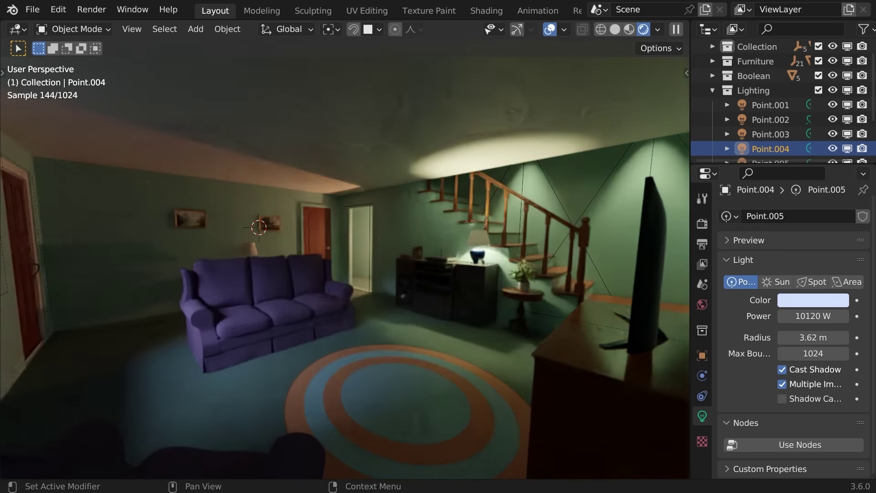
Move the orange Point.001 light and raise it straight up along Z.
click(770, 105)
key(g)
click(582, 332)
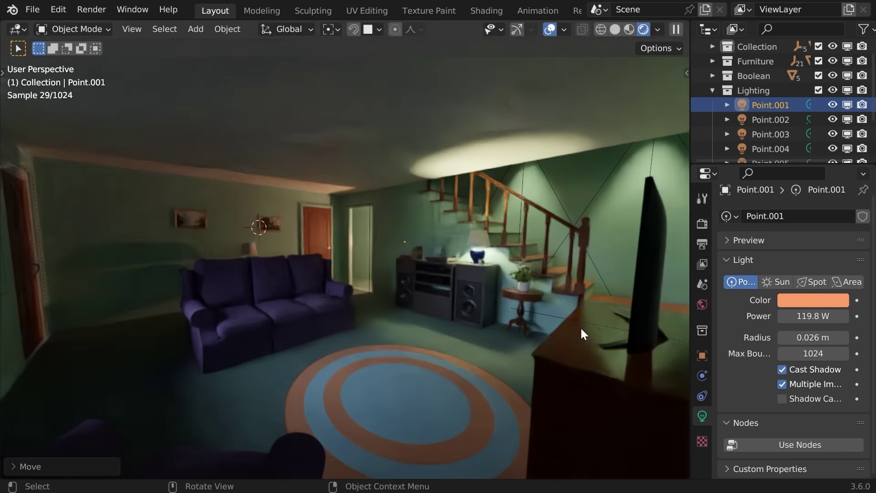
key(g)
key(z)
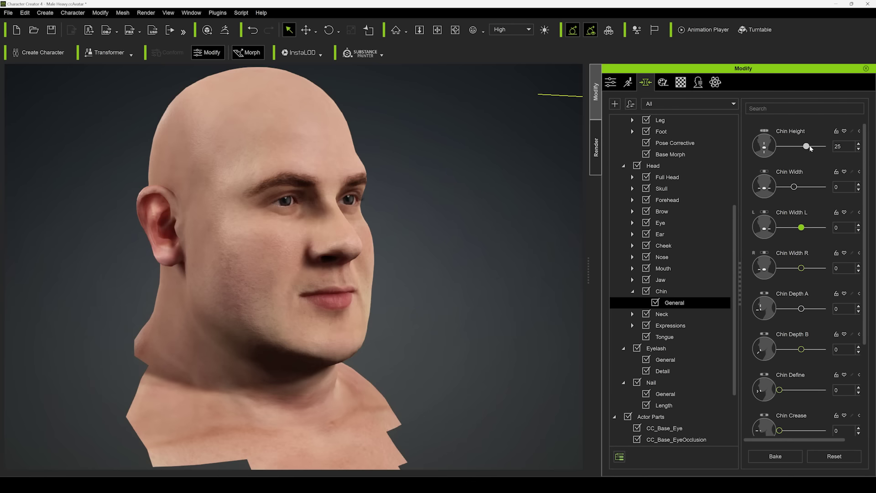
Drag the Chin Double morph slider up to 63.
drag(808, 349, 810, 349)
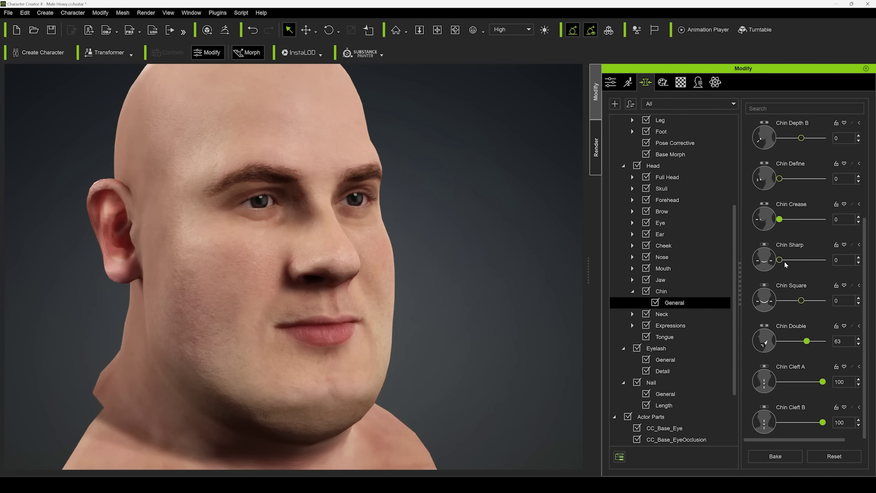